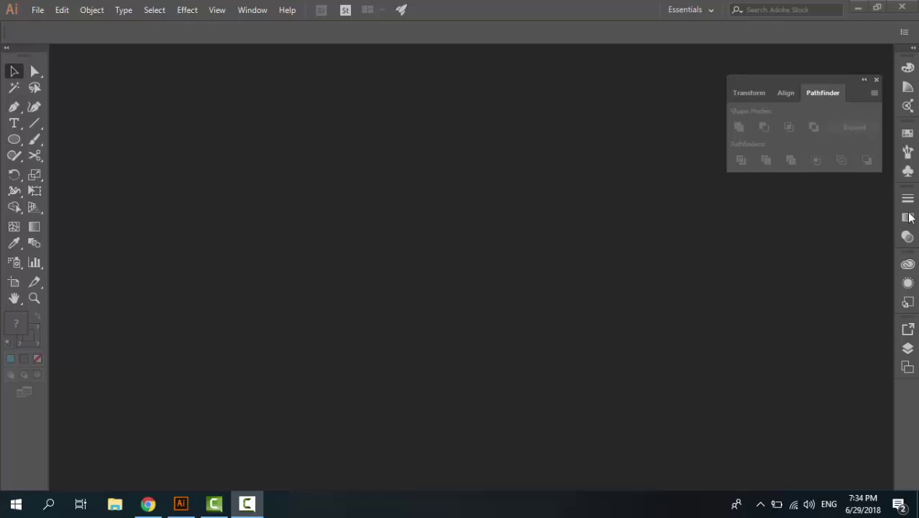
Create a new document from the 800 x 600 Art & Illustration preset, with width 640 pt and height 98 pt.
click(37, 9)
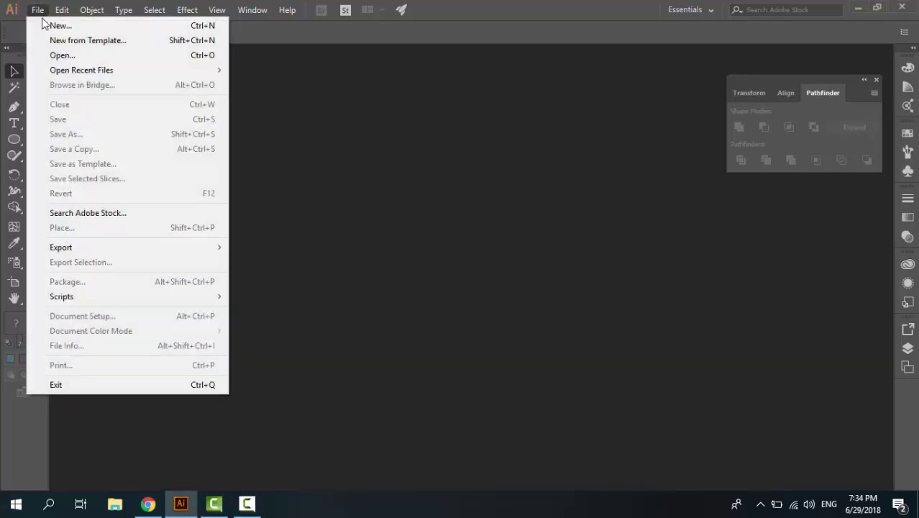
click(44, 24)
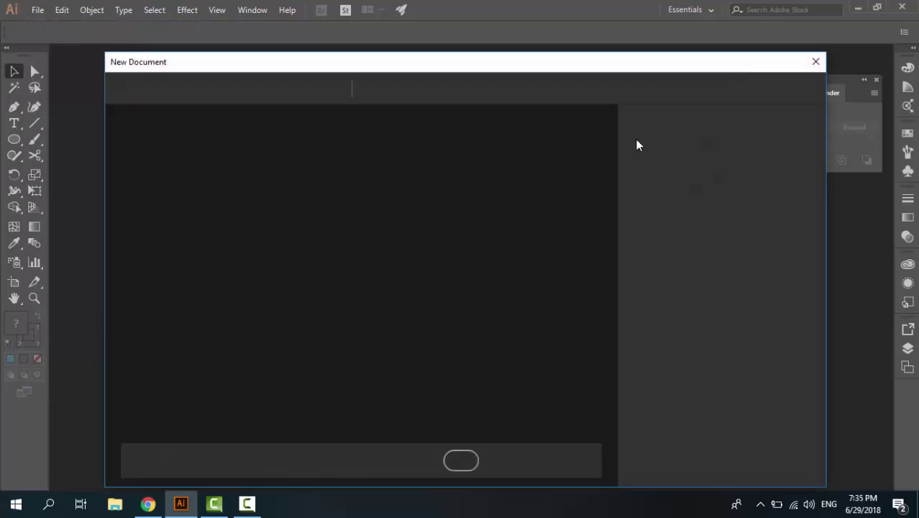
click(671, 96)
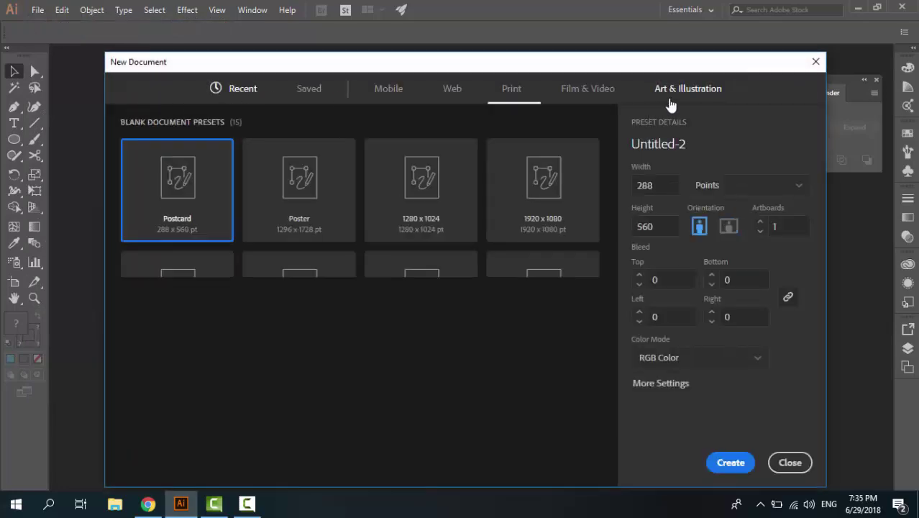
scroll(597, 424, down, 3)
click(335, 387)
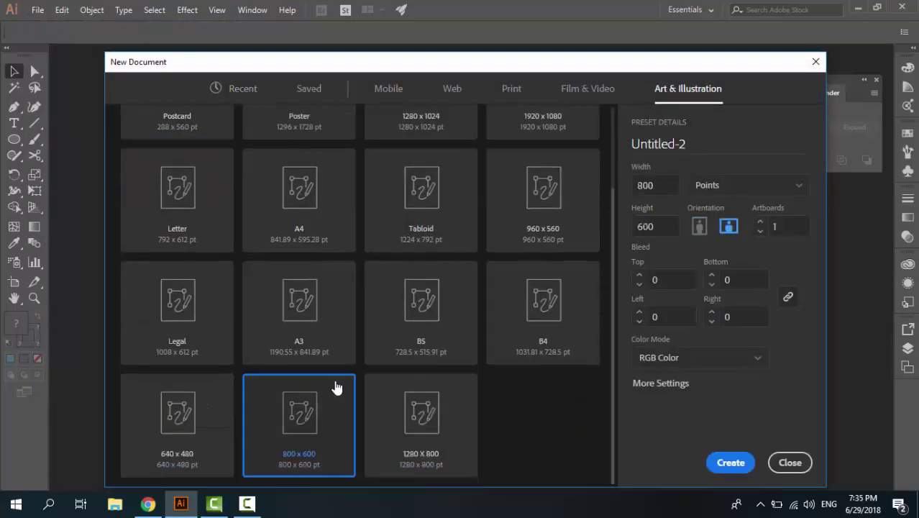
click(661, 185)
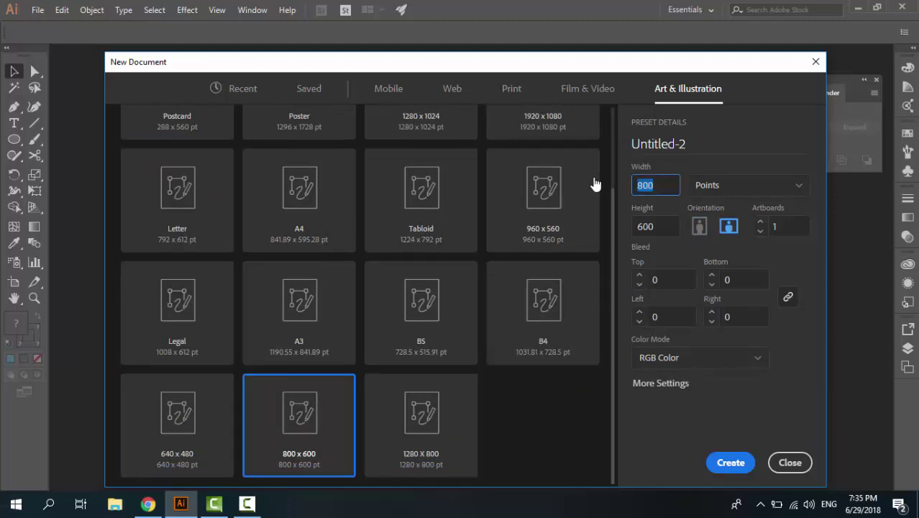
text(640)
key(Tab)
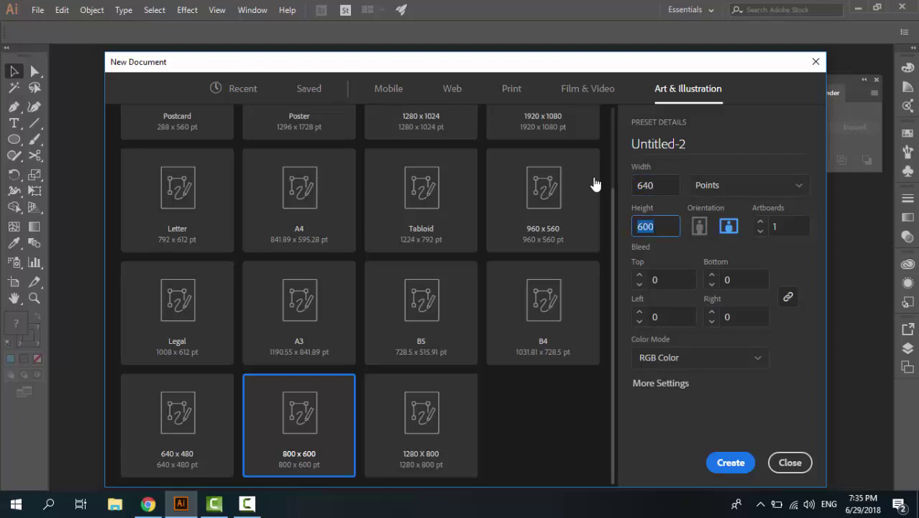
text(98)
click(730, 462)
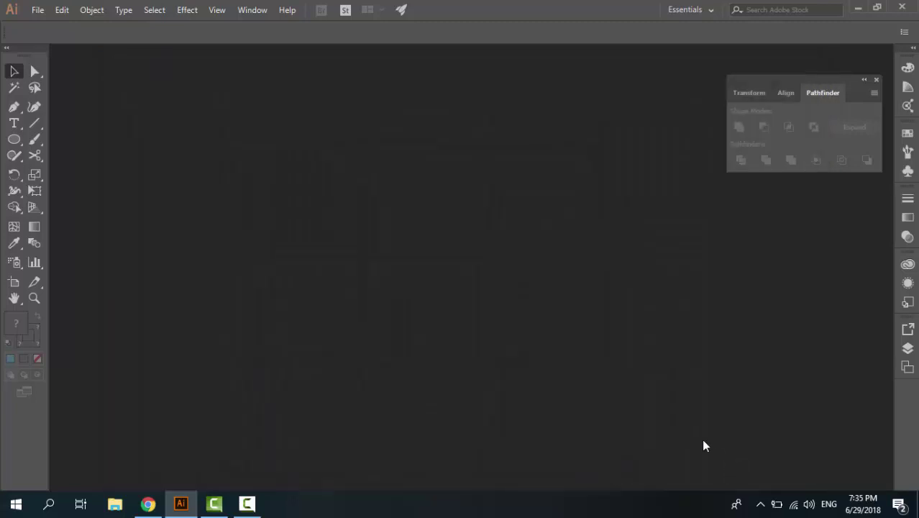
Turn on Snap to Grid for the new document.
click(86, 10)
click(87, 10)
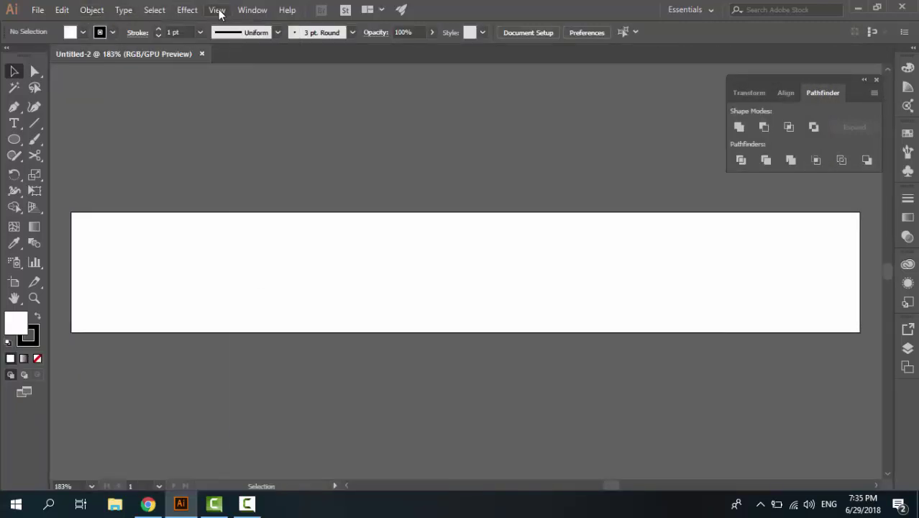
click(217, 9)
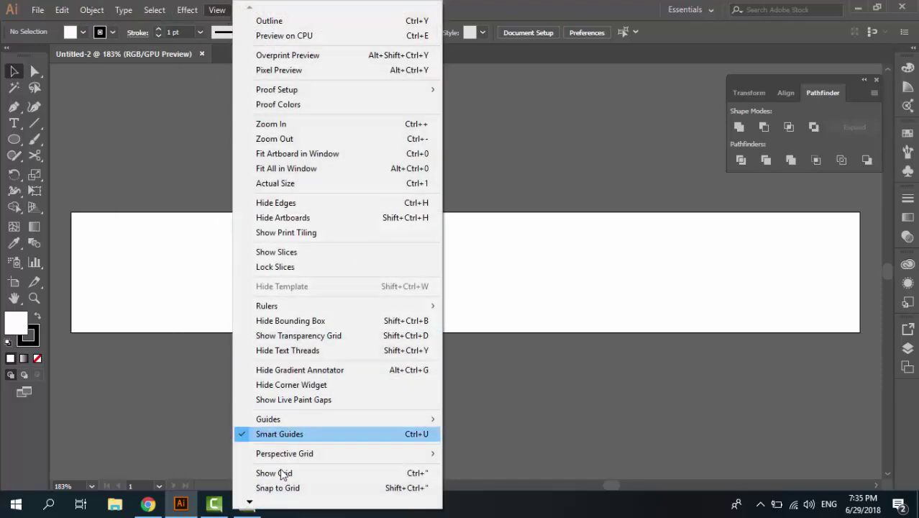
click(289, 490)
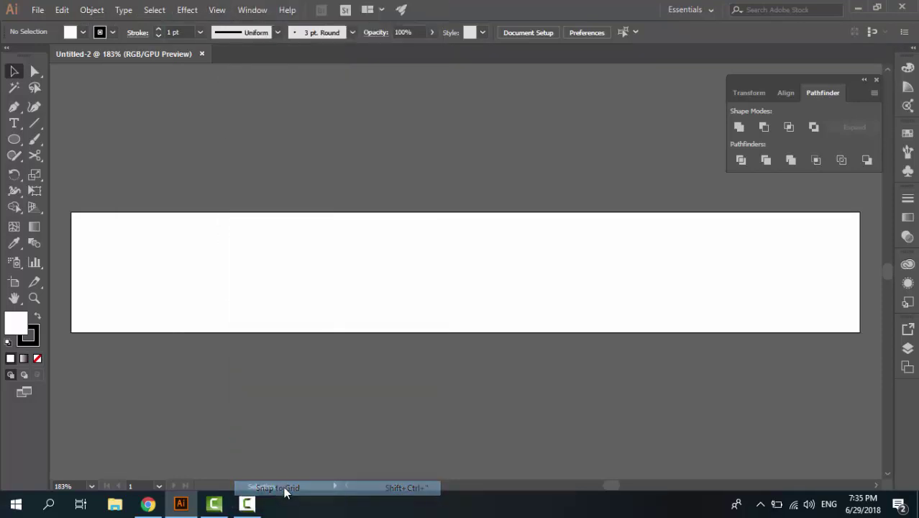
Check the gridline spacing and subdivisions in the Guides & Grid preferences and accept the settings.
click(60, 11)
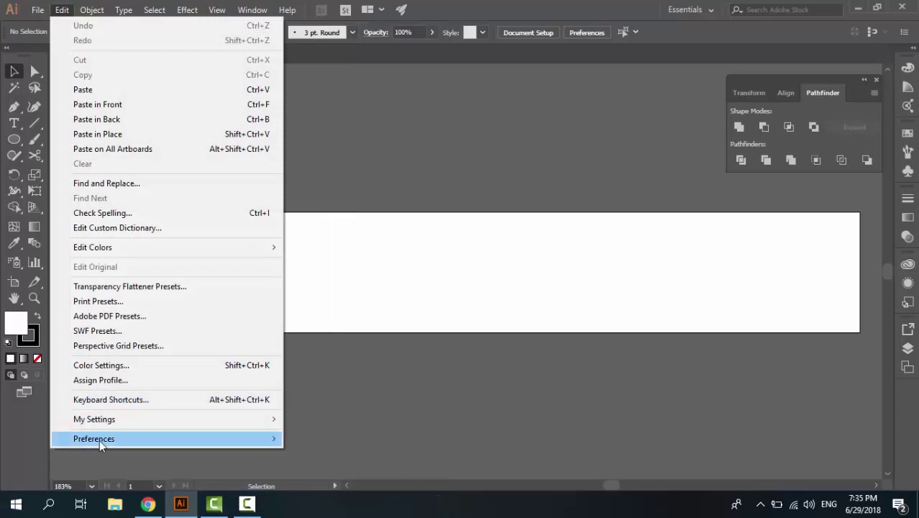
mouse_move(269, 442)
click(325, 319)
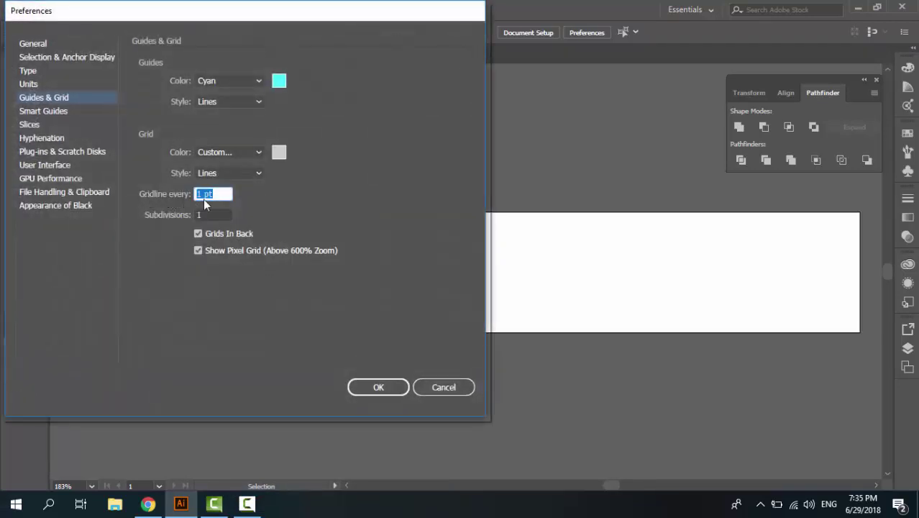
click(384, 380)
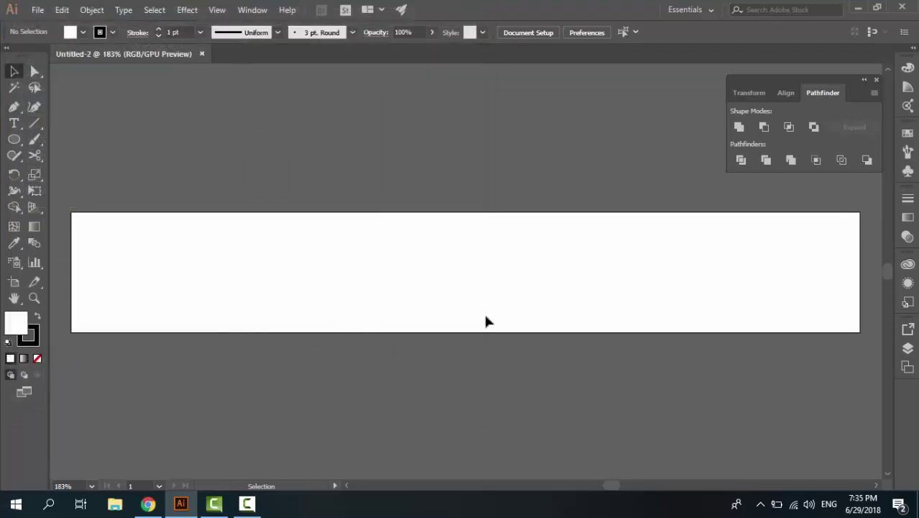
Activate the Rounded Rectangle tool and set its stroke colour to medium grey with no fill.
scroll(409, 298, down, 2)
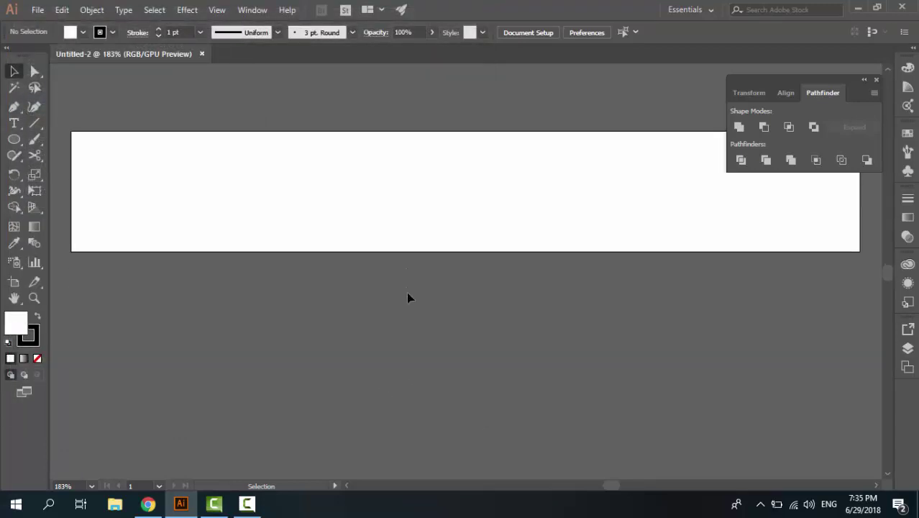
scroll(780, 303, up, 3)
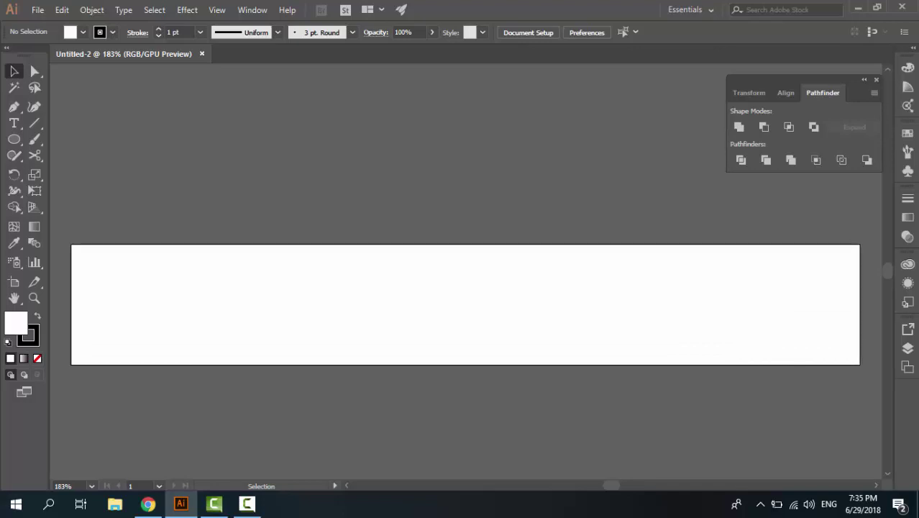
click(14, 140)
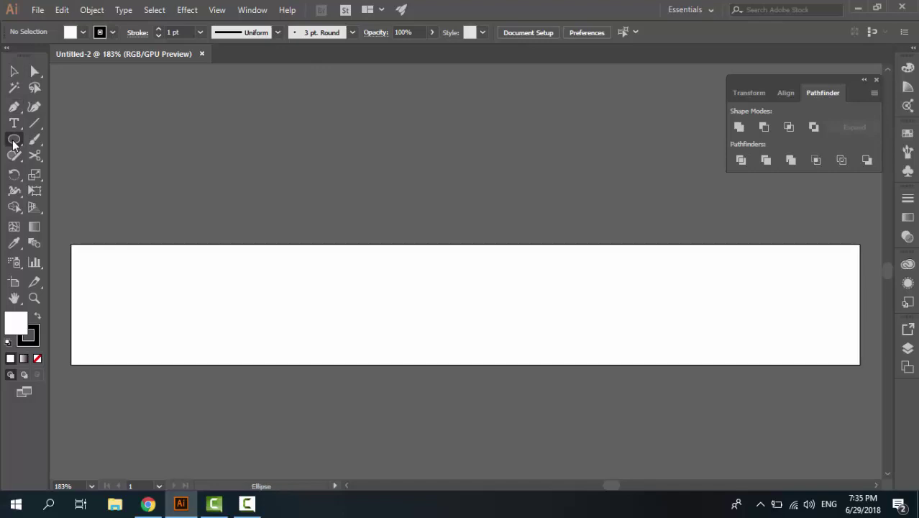
click(13, 142)
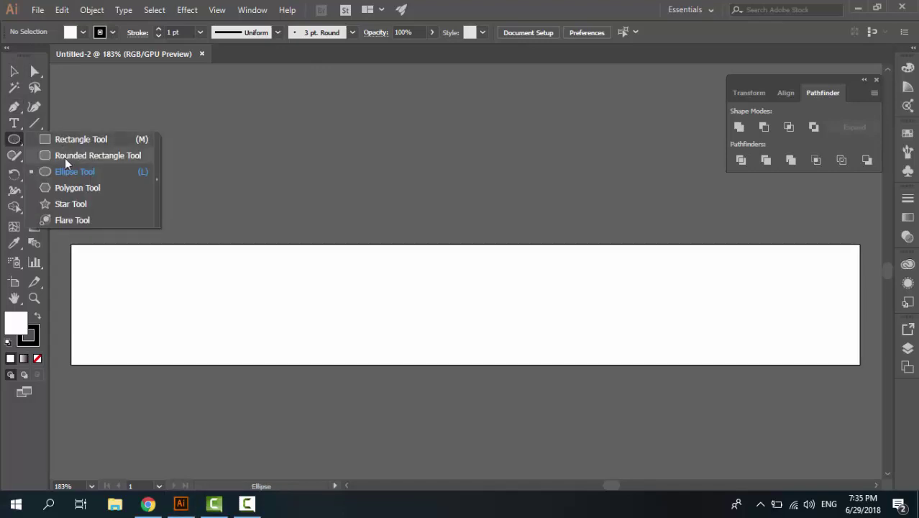
click(66, 159)
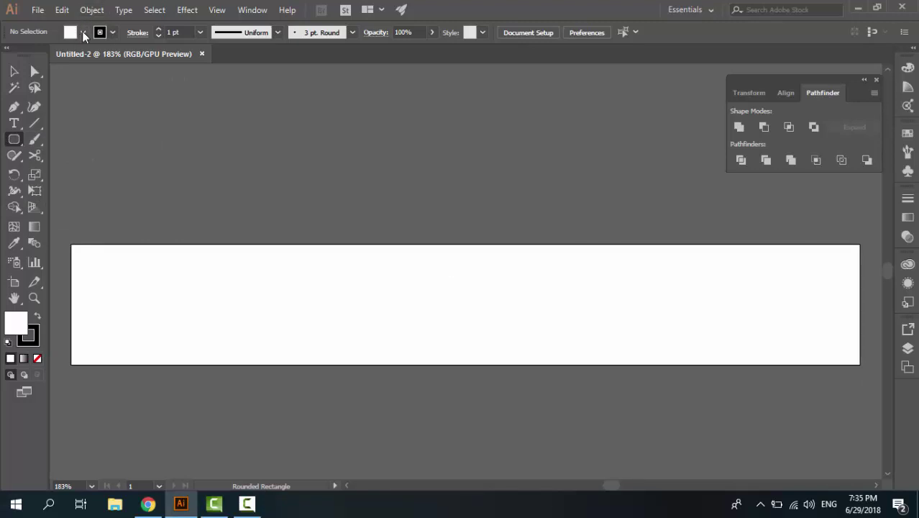
click(113, 33)
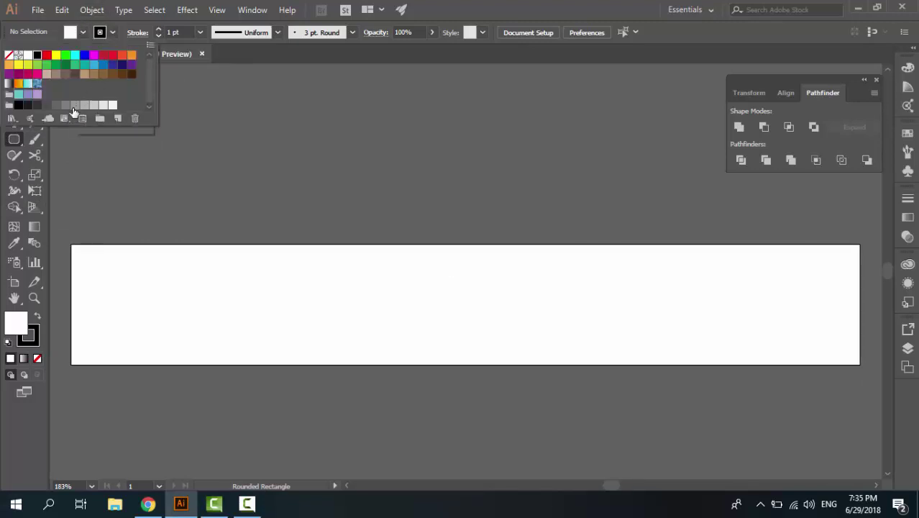
click(74, 105)
click(84, 34)
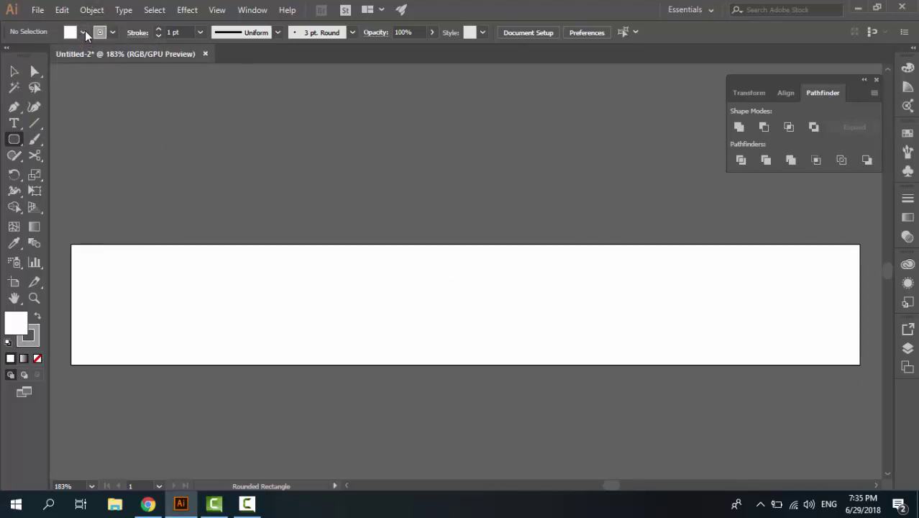
click(84, 35)
click(9, 55)
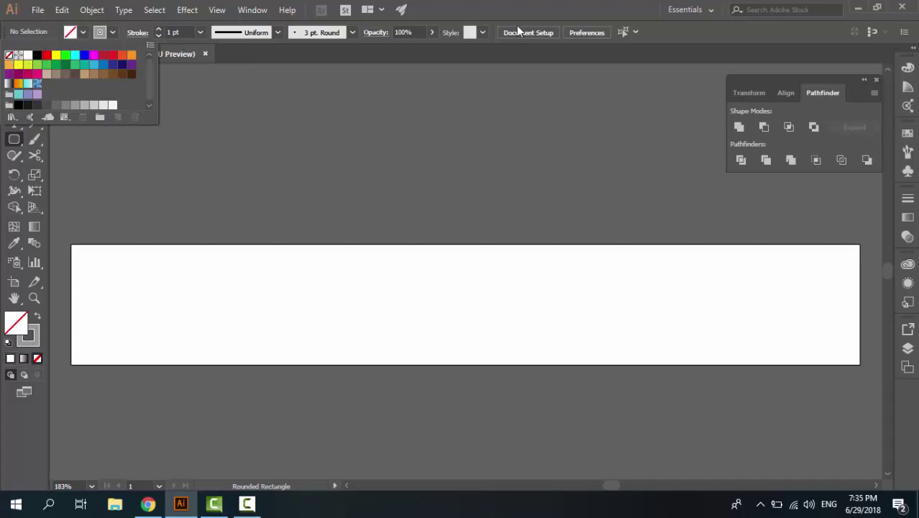
click(608, 18)
Create a rounded rectangle 60 pt wide and 39 pt high with a 4 pt corner radius on the artboard.
click(467, 283)
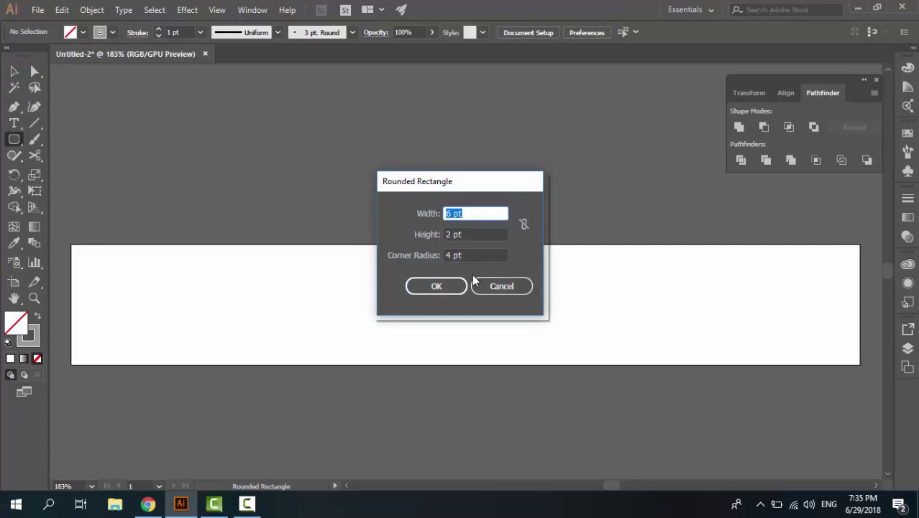
text(60)
key(Tab)
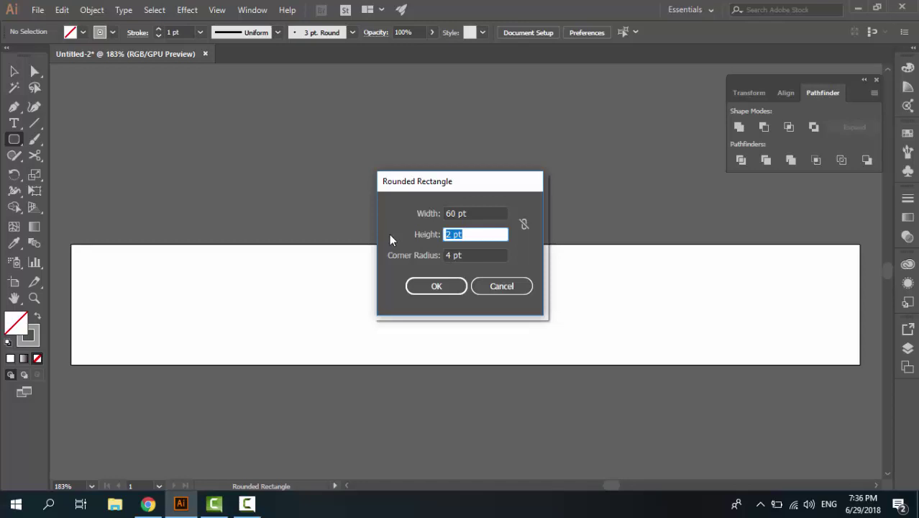
text(39)
click(441, 287)
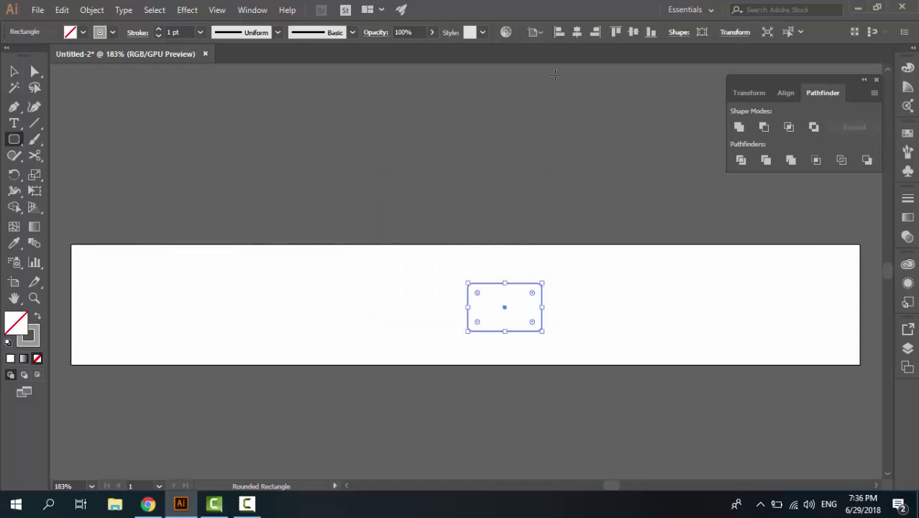
Centre the rounded rectangle horizontally and vertically on the artboard.
click(576, 32)
click(633, 32)
key(ctrl+plus)
key(ctrl+plus)
key(ctrl+plus)
key(ctrl+plus)
key(ctrl+plus)
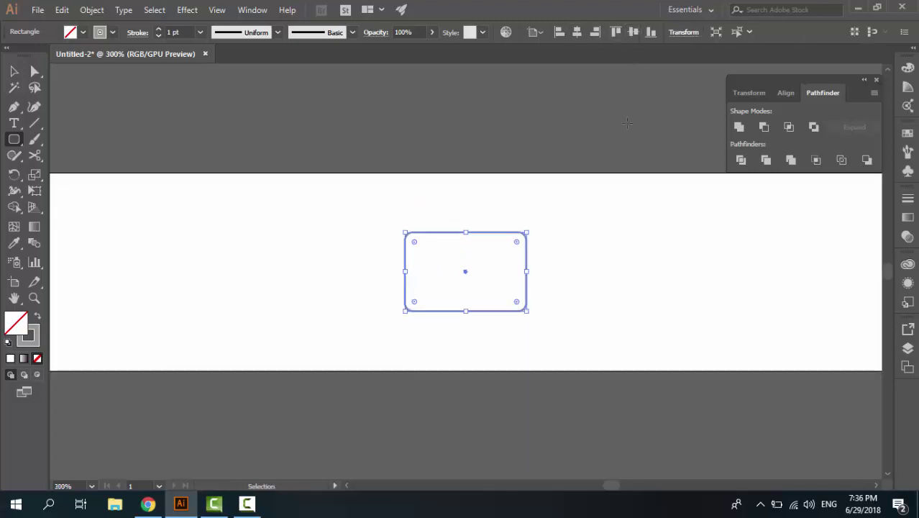
key(ctrl+minus)
key(space)
drag(590, 213, 565, 218)
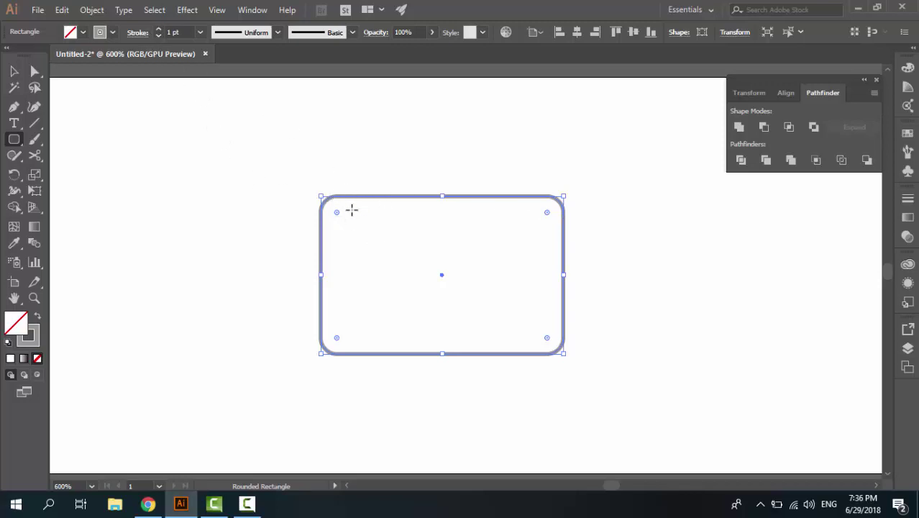
Set the rounded rectangle's stroke weight to 2 pt and align the stroke to the inside.
click(158, 29)
click(137, 33)
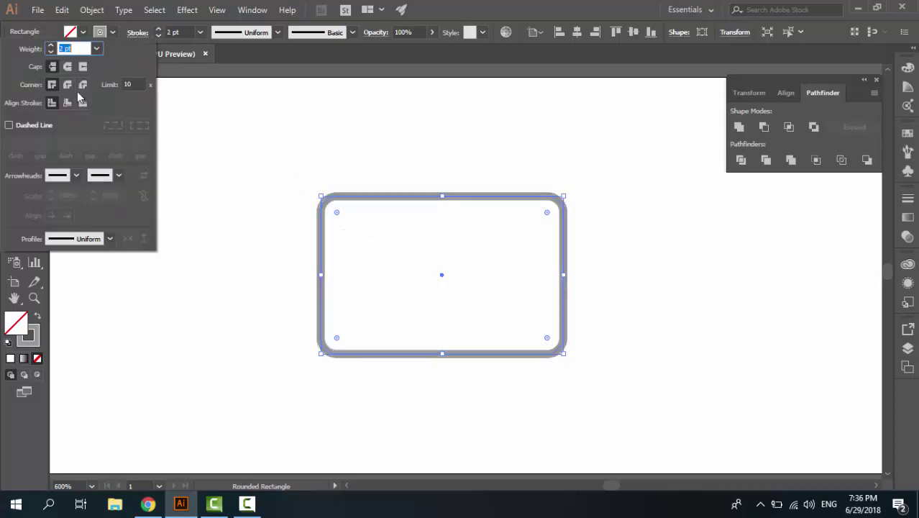
click(63, 102)
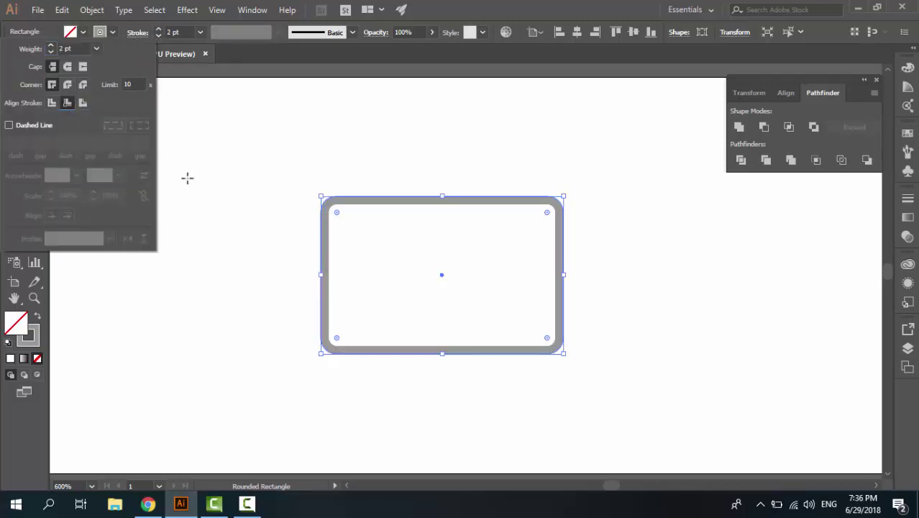
key(v)
click(431, 171)
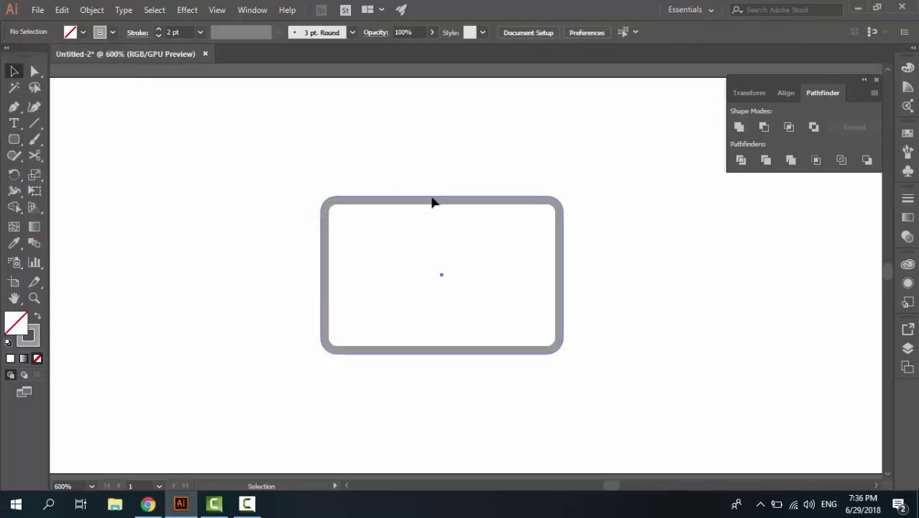
click(432, 201)
click(133, 35)
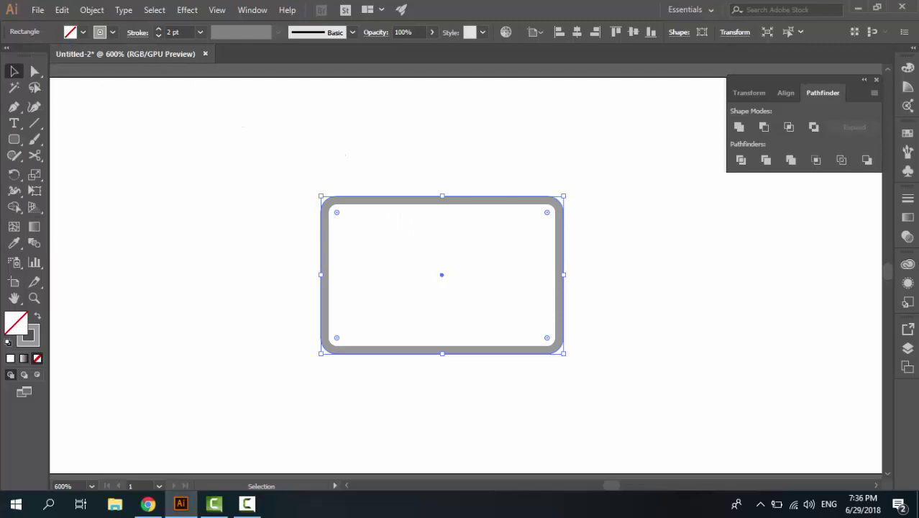
Create a 27 x 27 pt circle with the Ellipse tool and centre it horizontally and vertically on the artboard.
click(14, 138)
click(62, 171)
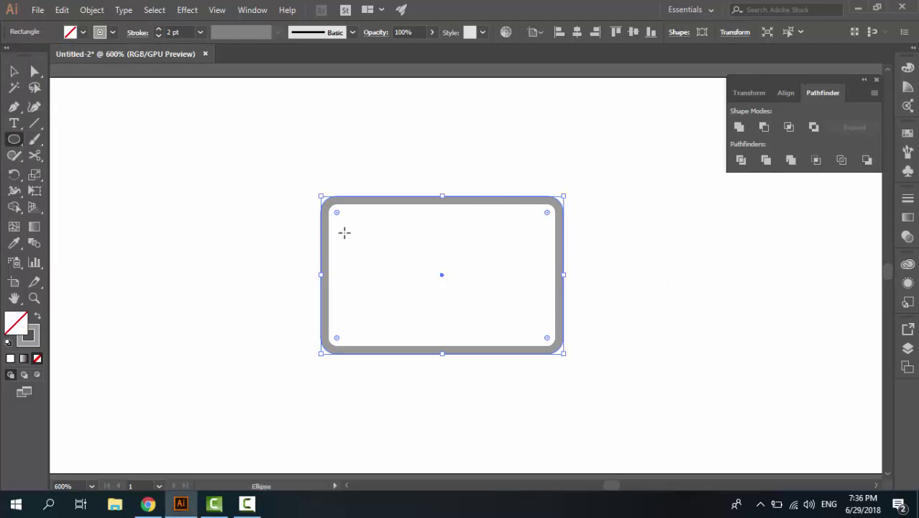
click(368, 257)
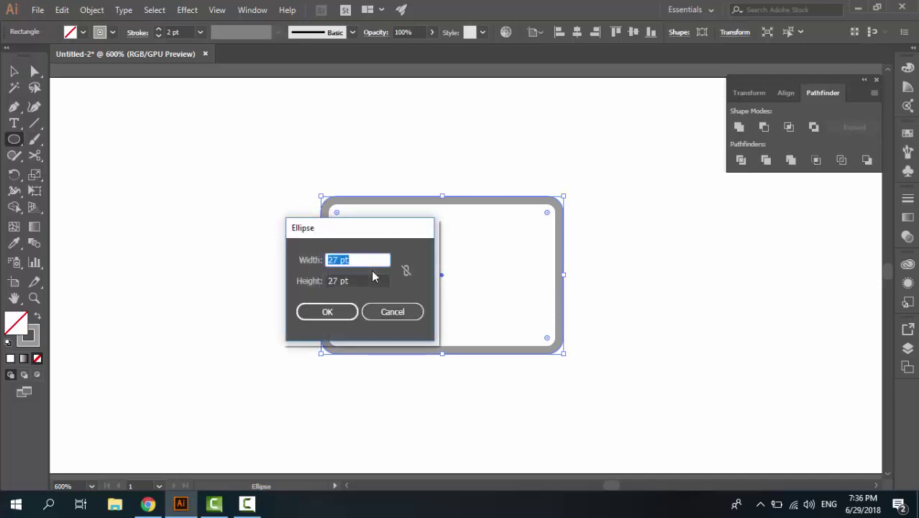
click(329, 312)
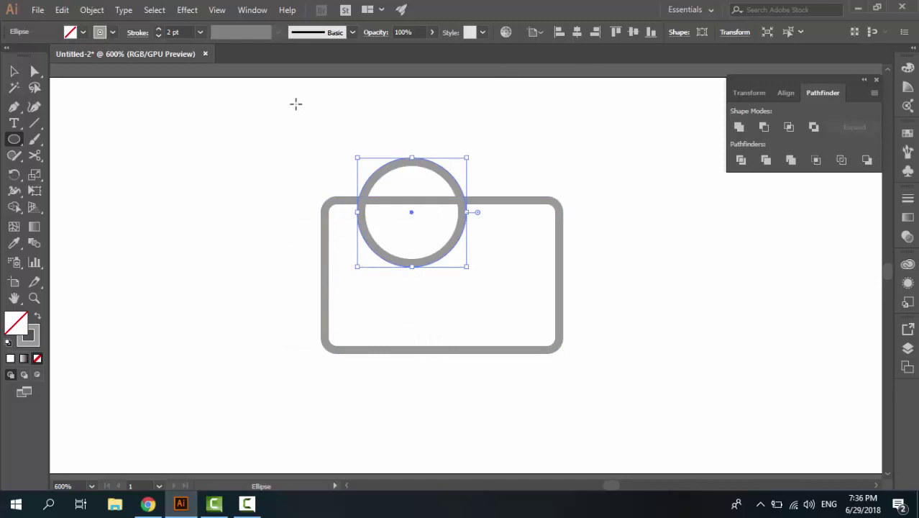
click(577, 32)
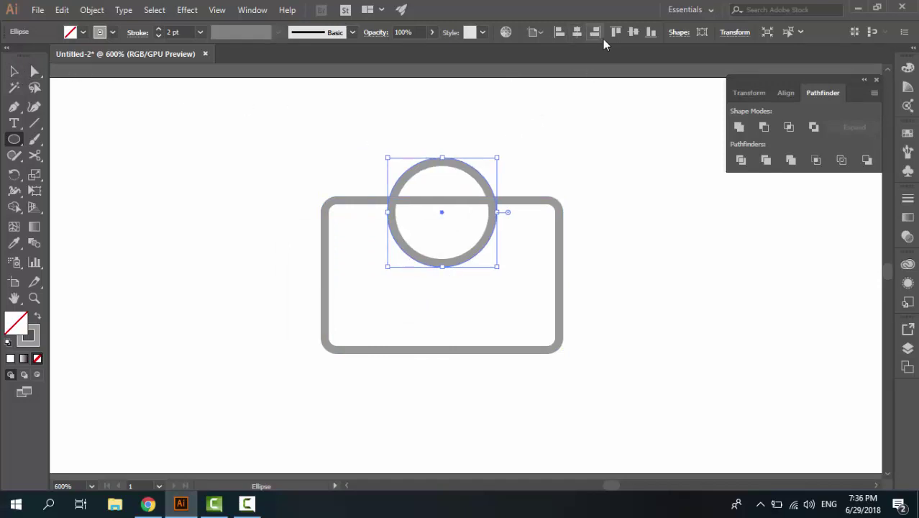
click(633, 31)
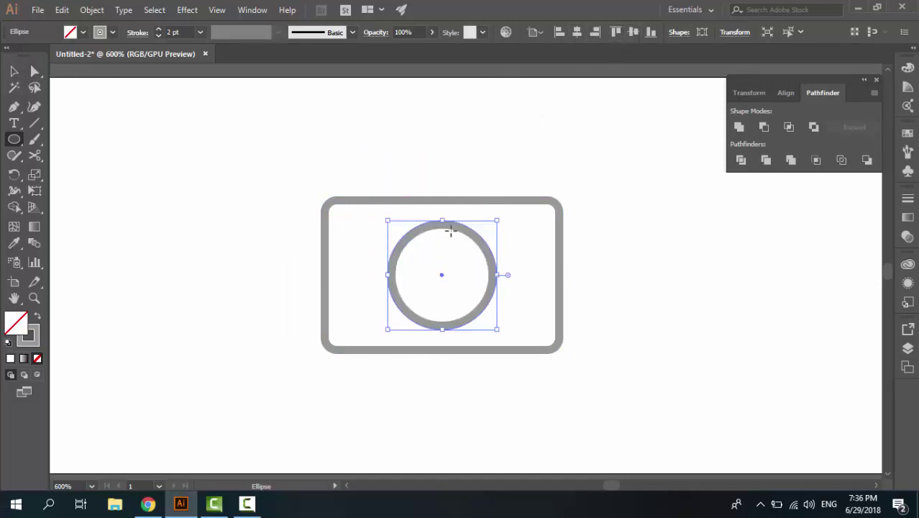
click(14, 71)
click(362, 117)
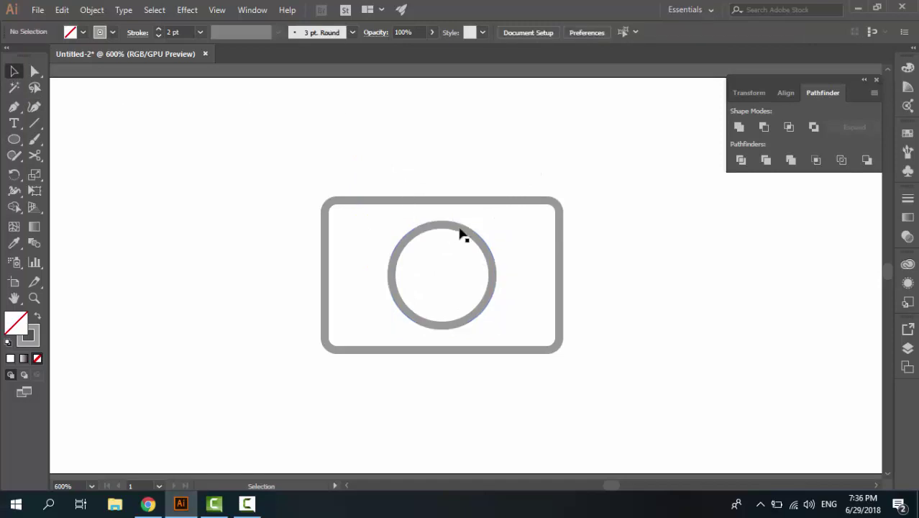
click(461, 232)
click(491, 245)
Create a 4 x 4 pt circle with the Ellipse tool just above the rounded rectangle's upper right part.
click(14, 139)
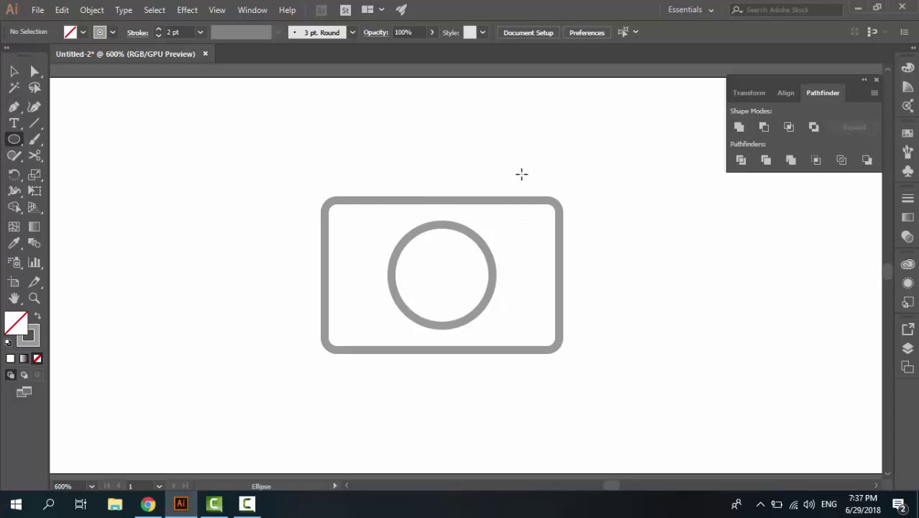
click(522, 173)
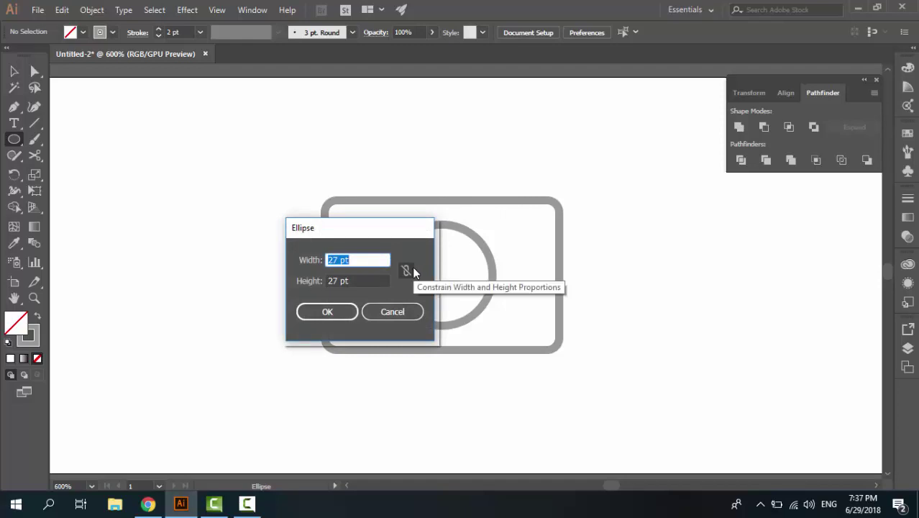
text(4)
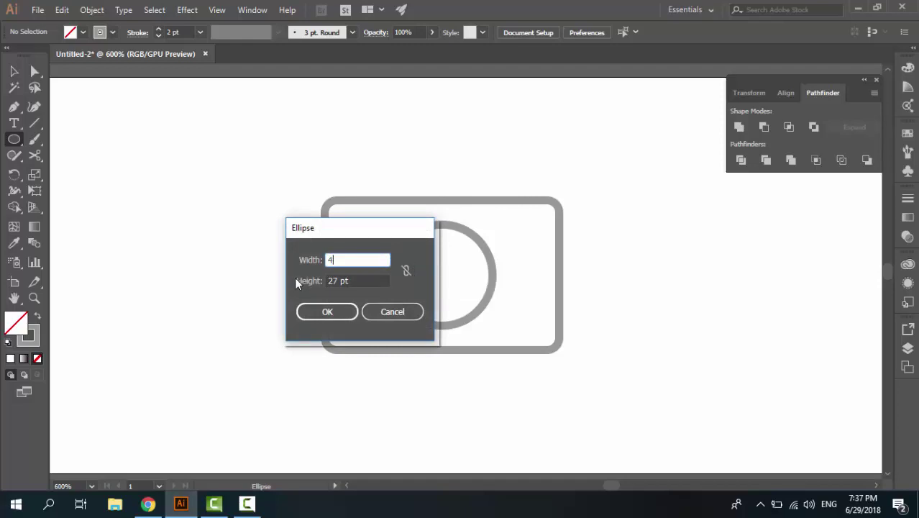
key(Tab)
text(4)
click(326, 315)
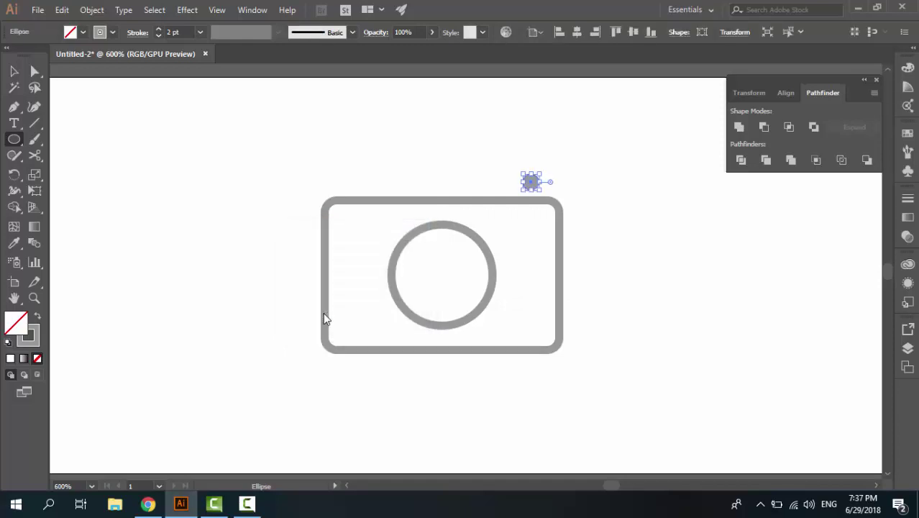
key(v)
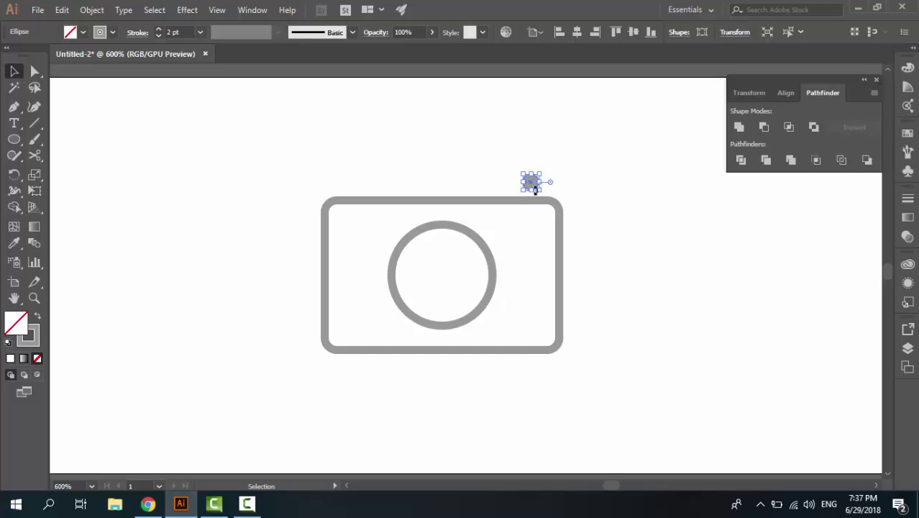
key(a)
drag(538, 181, 514, 233)
key(ctrl+z)
Move the 4 pt circle inside the rounded rectangle, near its upper right corner beside the large circle, and nudge it into place.
key(ctrl+plus)
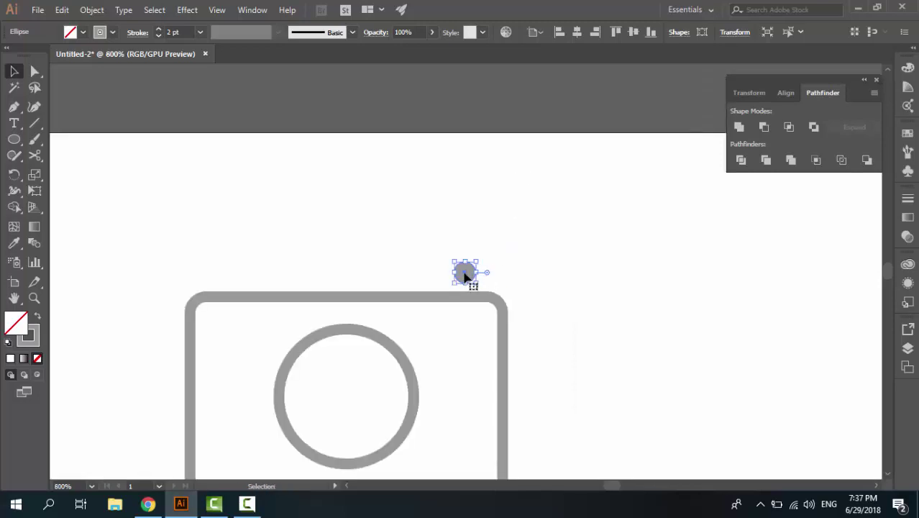
drag(466, 272, 444, 344)
drag(491, 361, 600, 250)
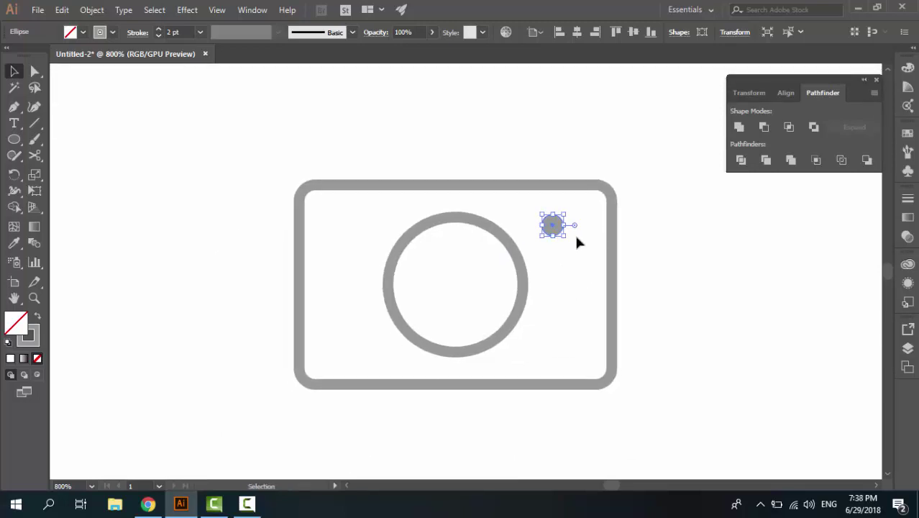
key(Up)
key(Left)
key(Up)
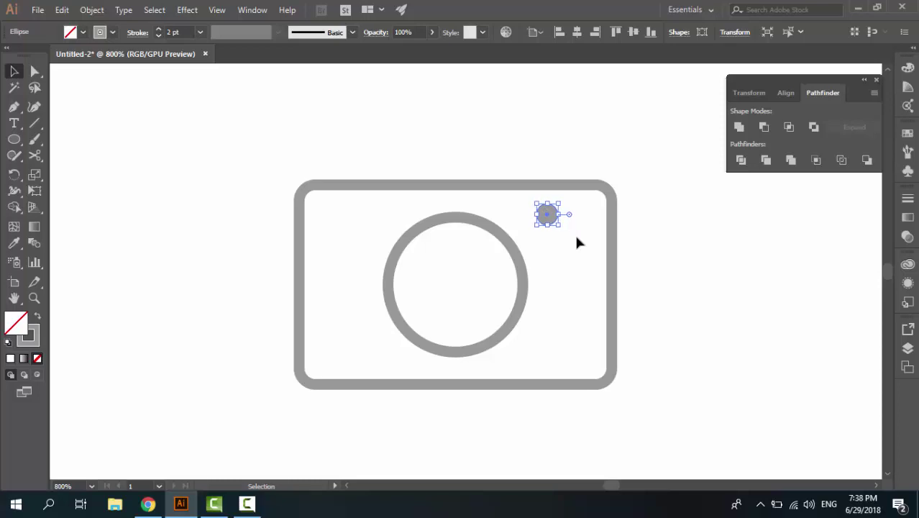
key(Right)
drag(577, 258, 607, 228)
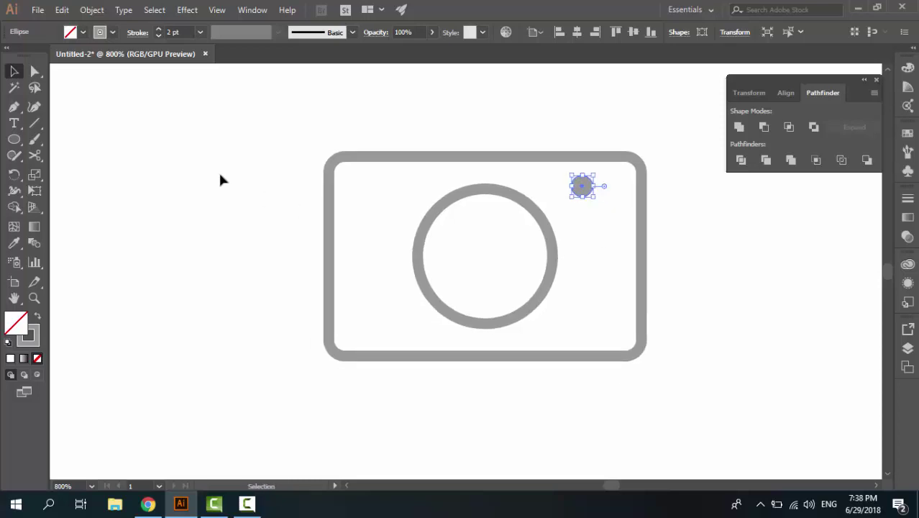
Create a 7 x 7 pt circle with the Ellipse tool.
click(14, 139)
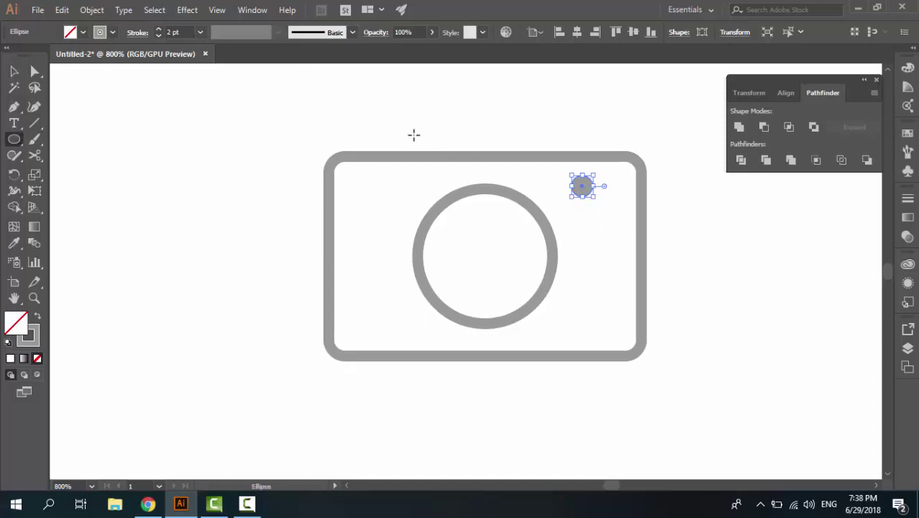
click(392, 182)
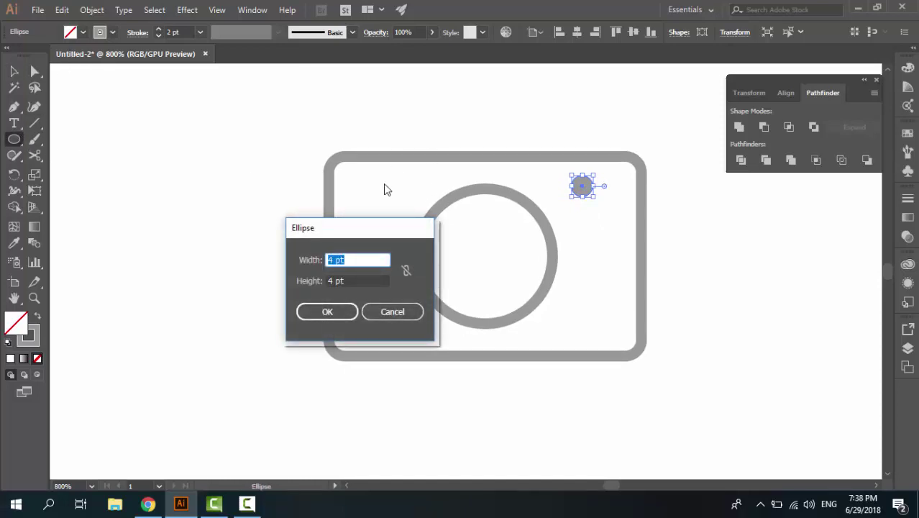
text(7)
key(Tab)
text(7)
click(328, 311)
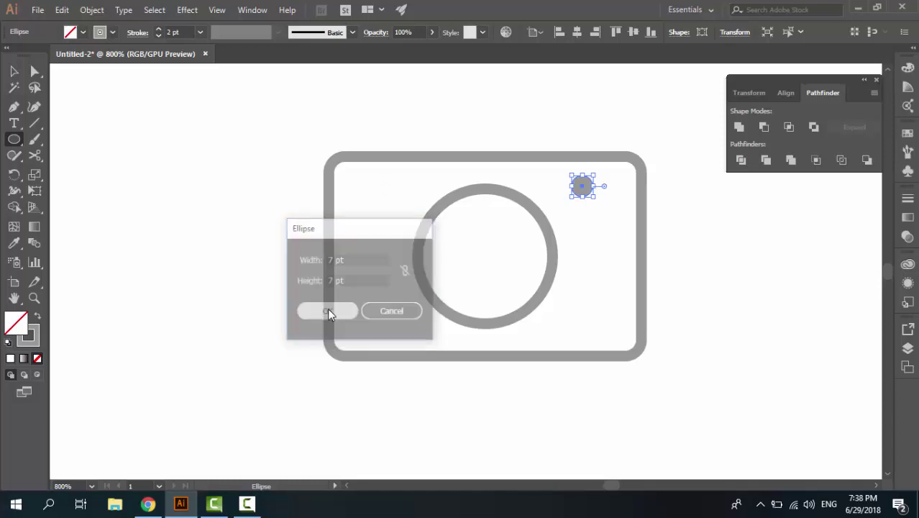
Move the 7 pt circle into the upper left part of the large circle and fine-tune its position.
key(v)
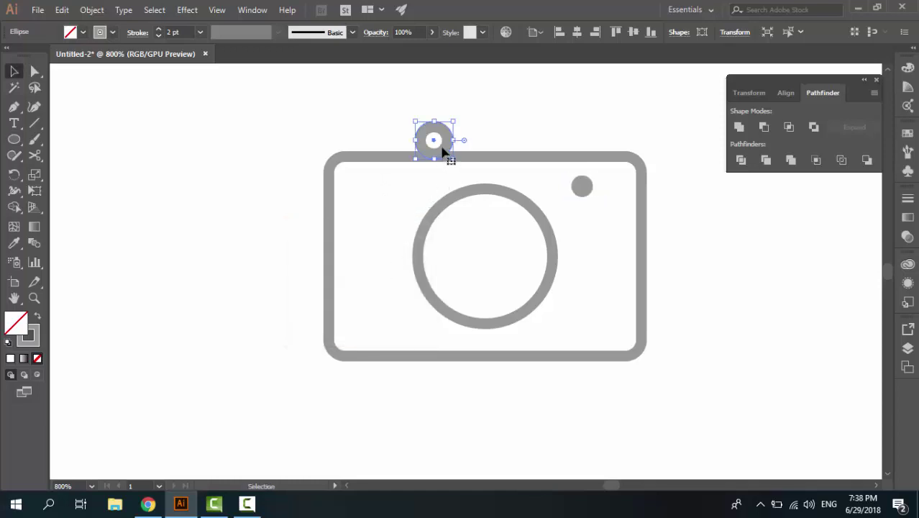
drag(445, 148, 471, 246)
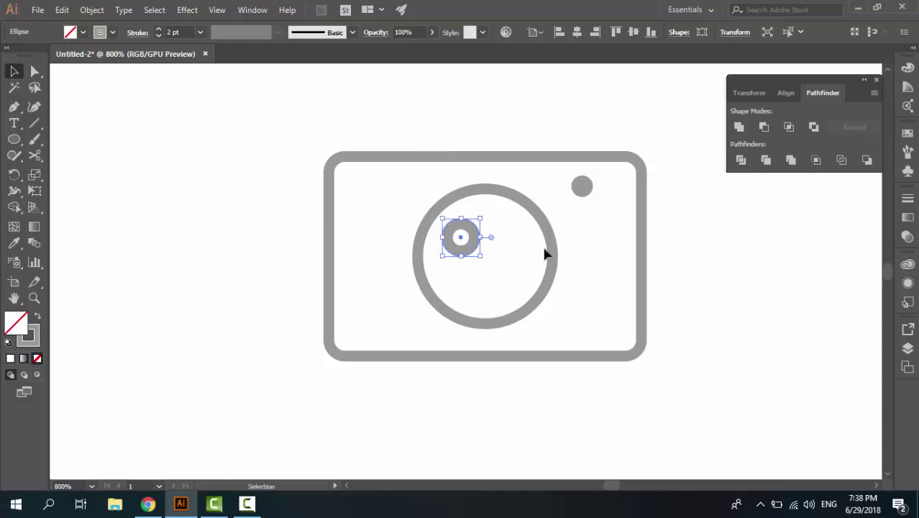
key(Up)
key(Down)
Swap fill and stroke on the 7 pt and 4 pt circles, giving both a solid grey fill without a stroke.
click(38, 320)
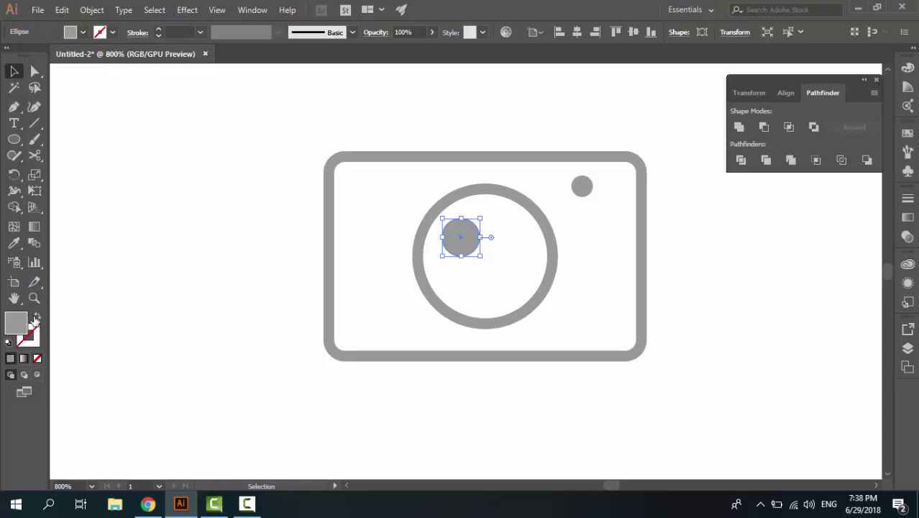
click(581, 187)
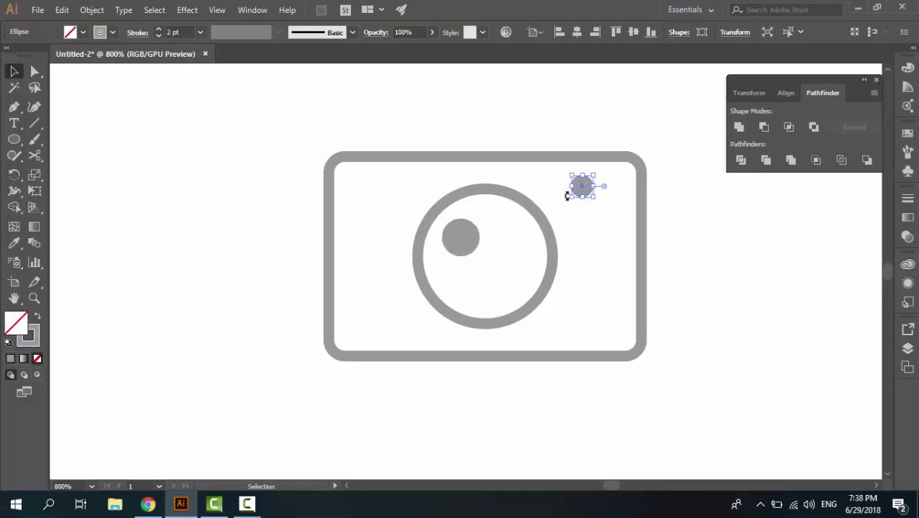
click(37, 318)
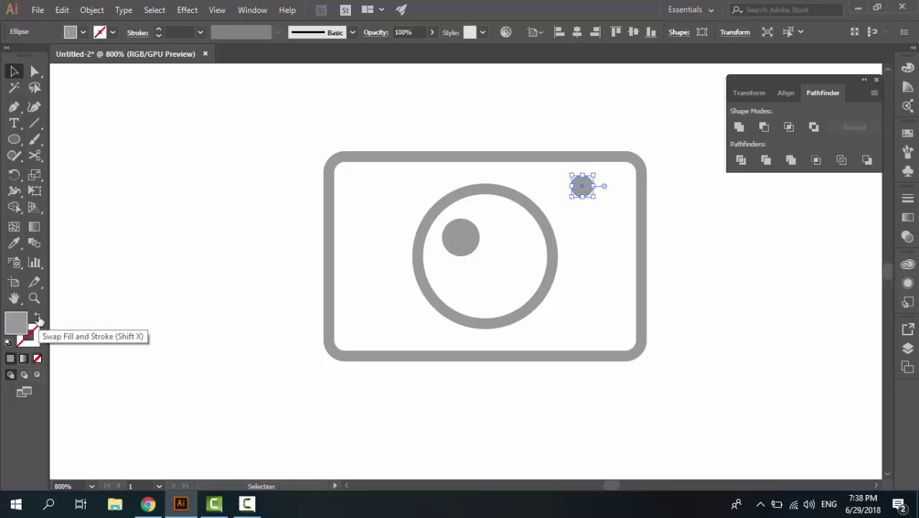
click(594, 228)
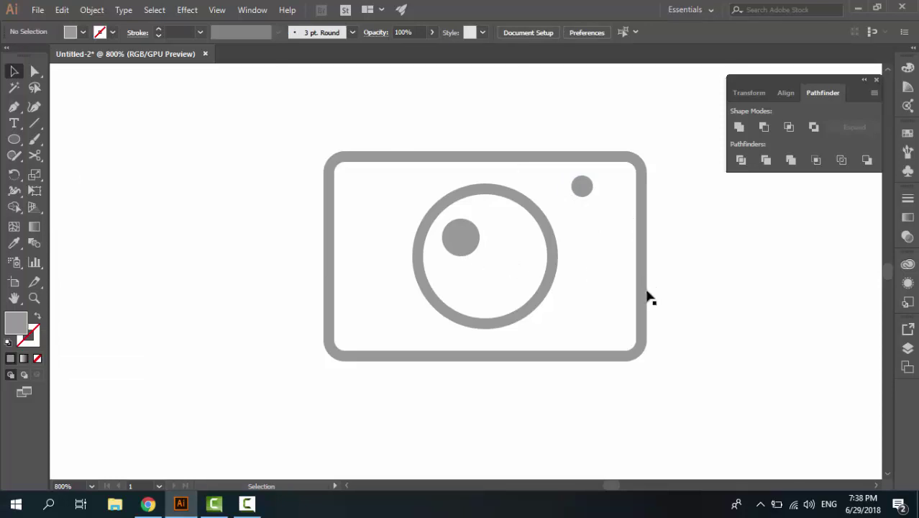
Activate the Add Anchor Point tool and enlarge the view of the rounded rectangle's upper edge to 1200%.
scroll(616, 314, down, 3)
scroll(613, 311, up, 3)
drag(611, 288, 551, 311)
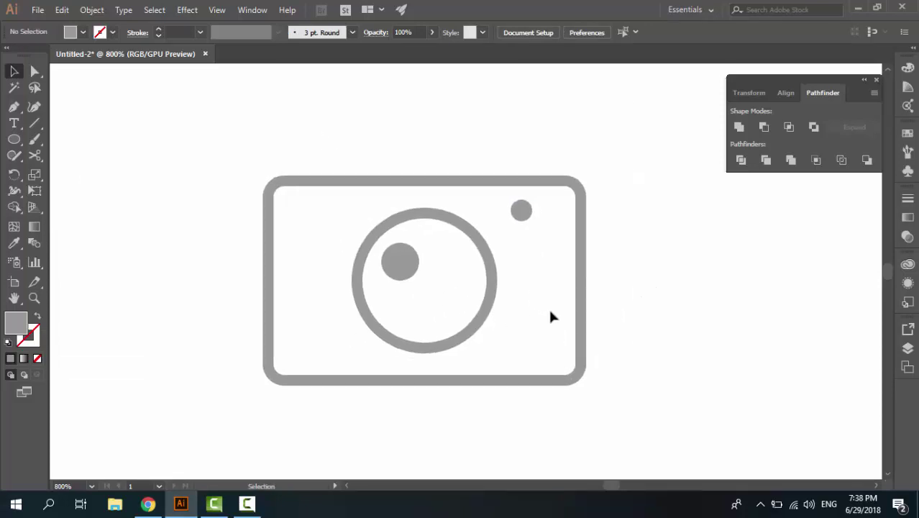
click(13, 106)
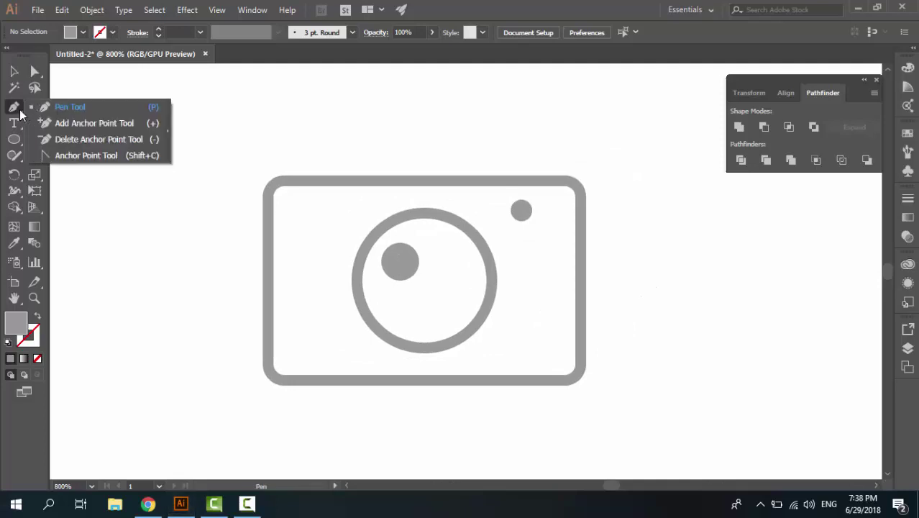
click(128, 124)
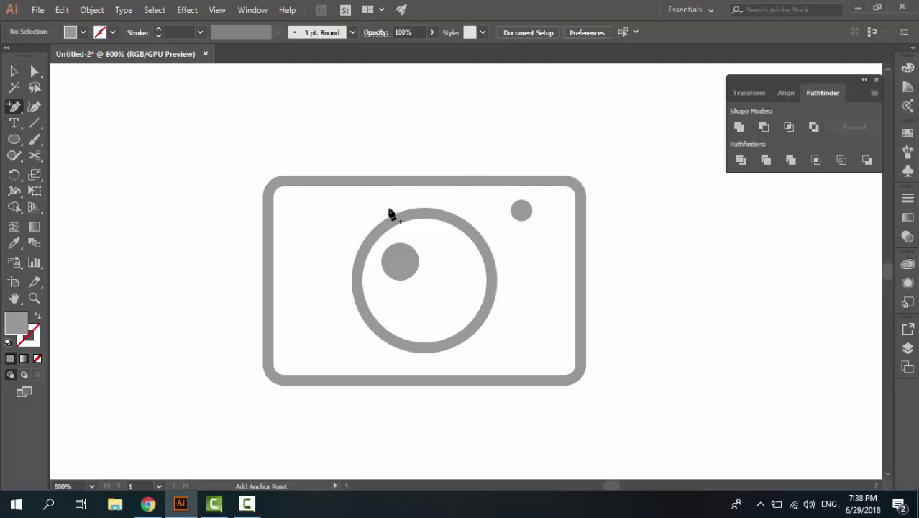
key(ctrl+plus)
drag(389, 210, 539, 265)
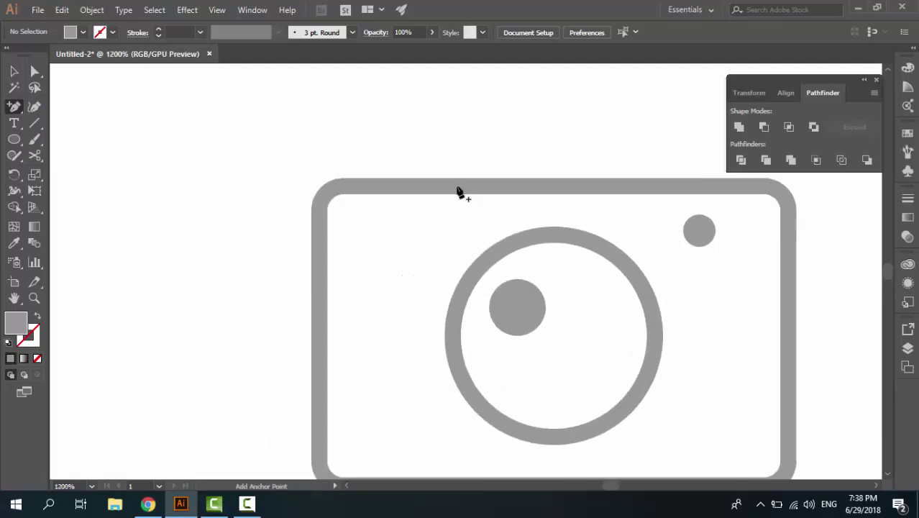
Try to add an anchor point on the unselected rounded rectangle's top edge.
click(458, 191)
click(565, 271)
click(457, 183)
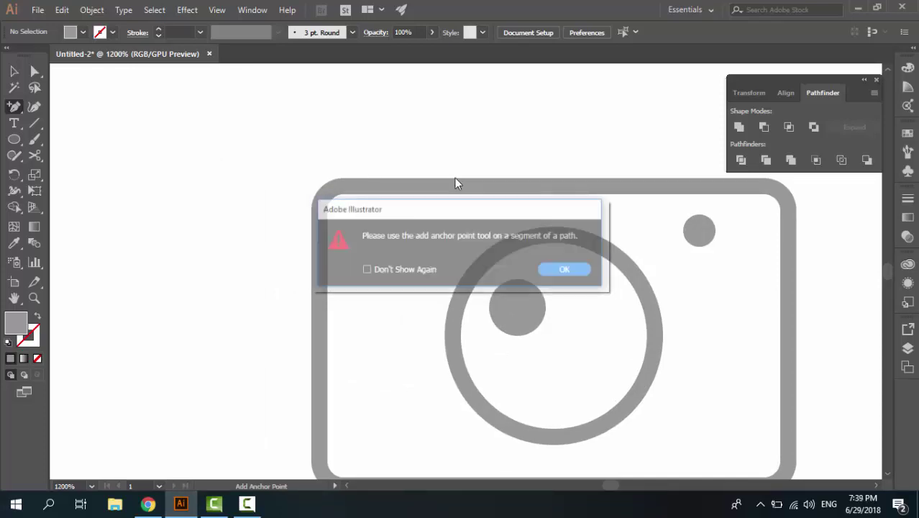
click(558, 266)
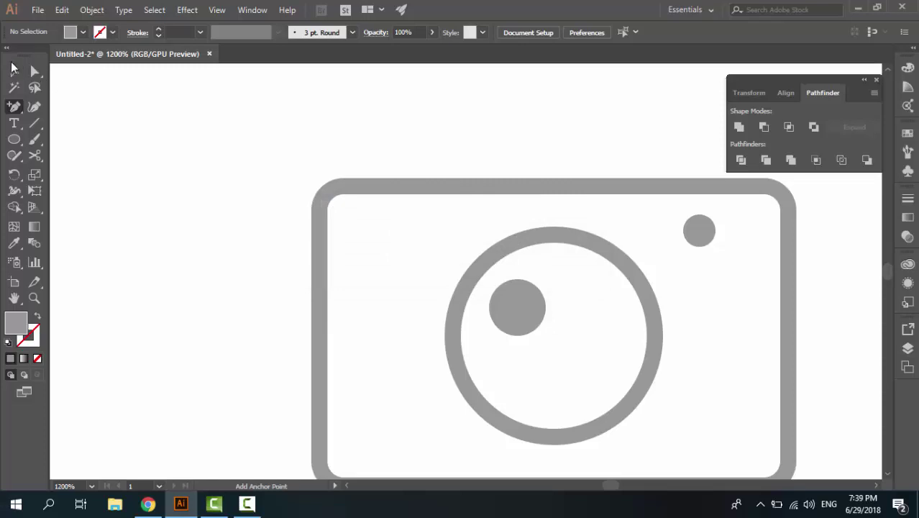
Select the rounded rectangle and add two anchor points to the left half of its top edge, at X 308 pt and 310 pt.
click(12, 74)
click(417, 189)
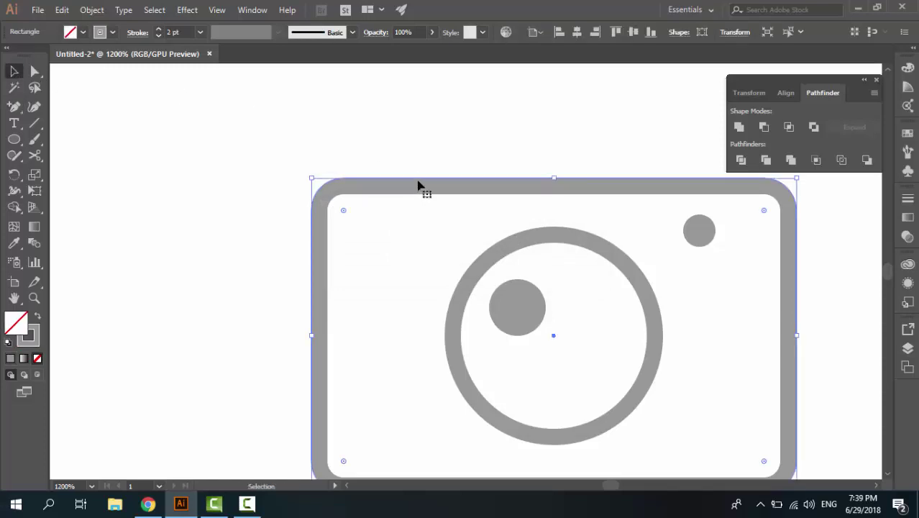
click(15, 107)
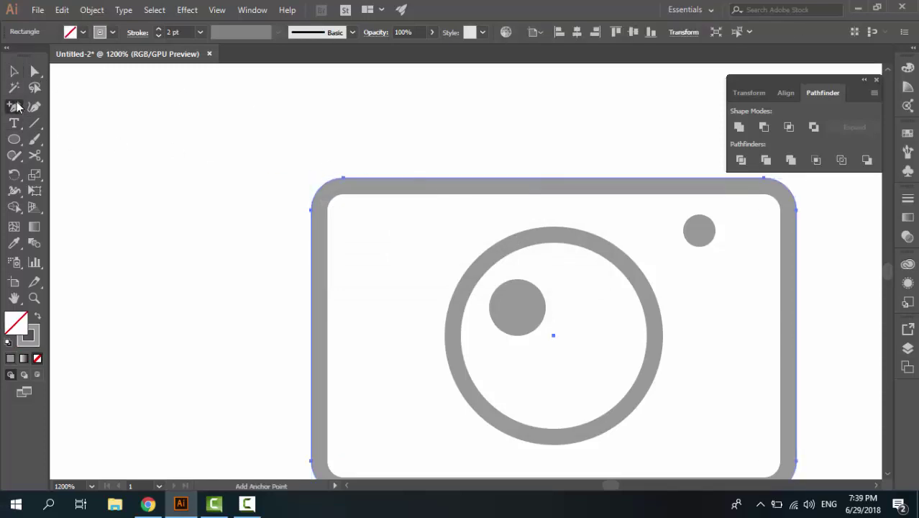
click(456, 179)
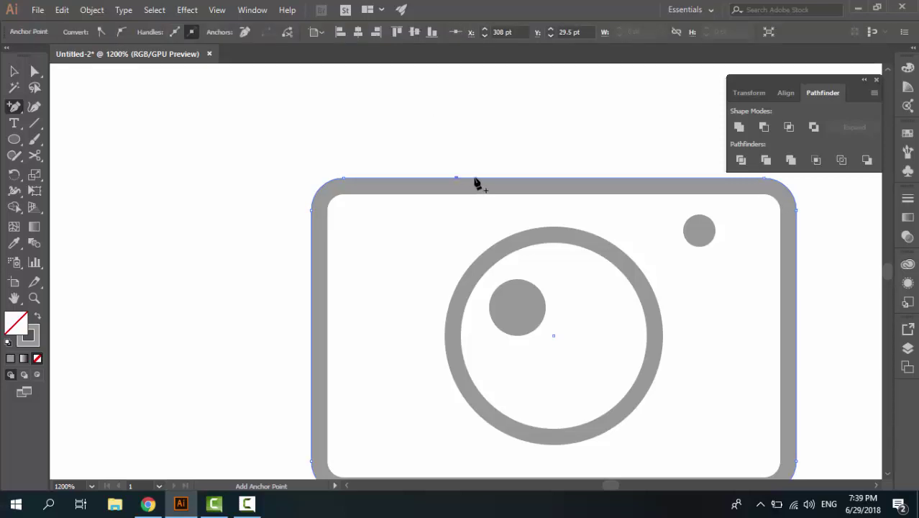
click(476, 182)
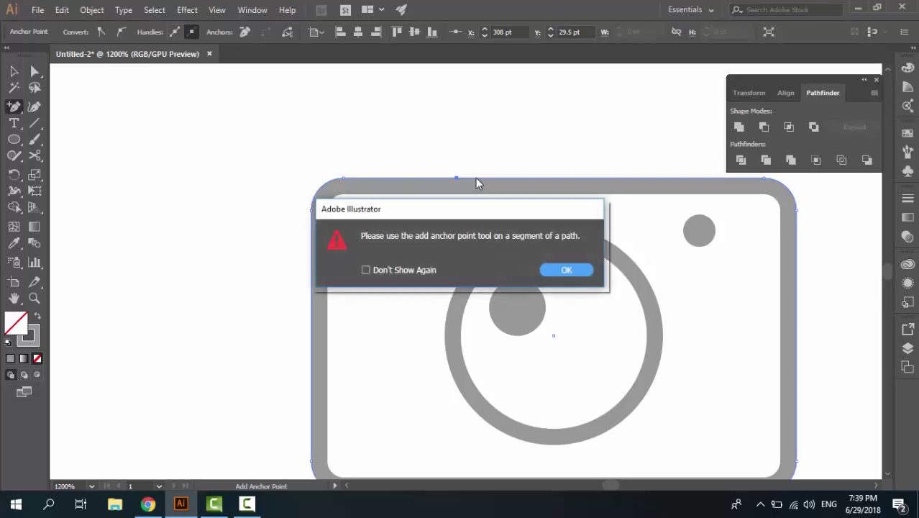
click(550, 269)
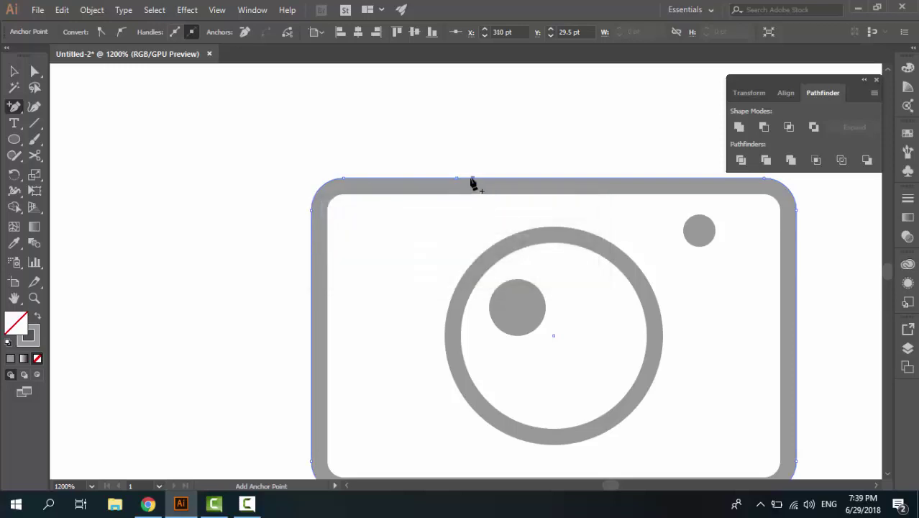
Add two matching anchor points to the right half of the rectangle's top edge, the inner one at X 330 pt.
click(652, 180)
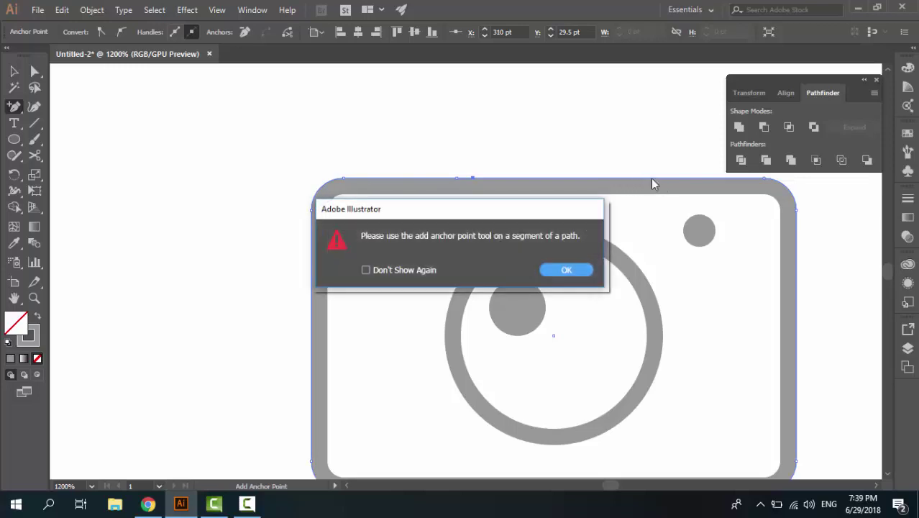
click(587, 272)
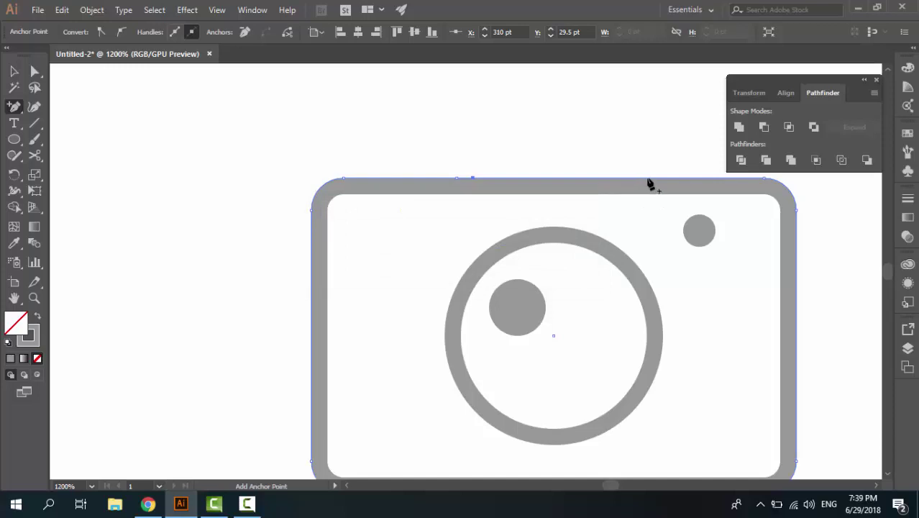
click(649, 178)
click(634, 178)
Raise the two inner anchor points of the camera body's top edge straight up to form a trapezoidal viewfinder hump.
click(34, 71)
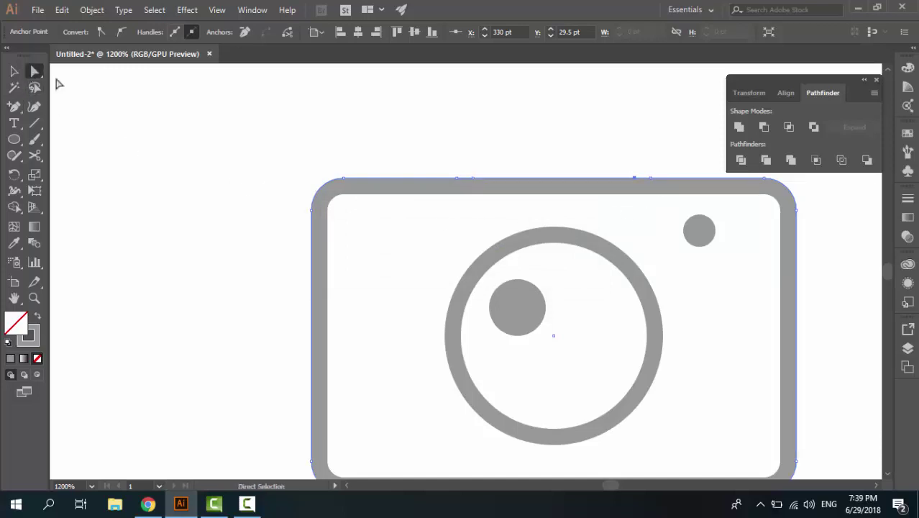
click(298, 135)
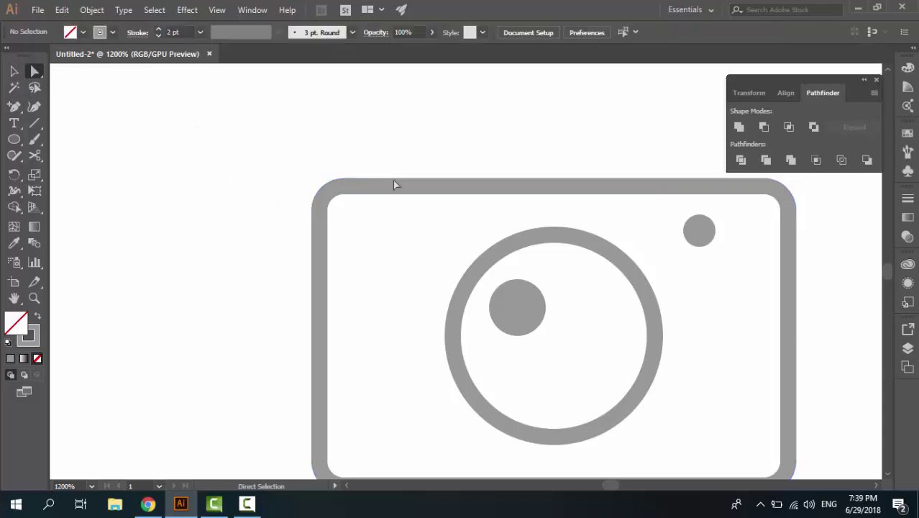
click(472, 178)
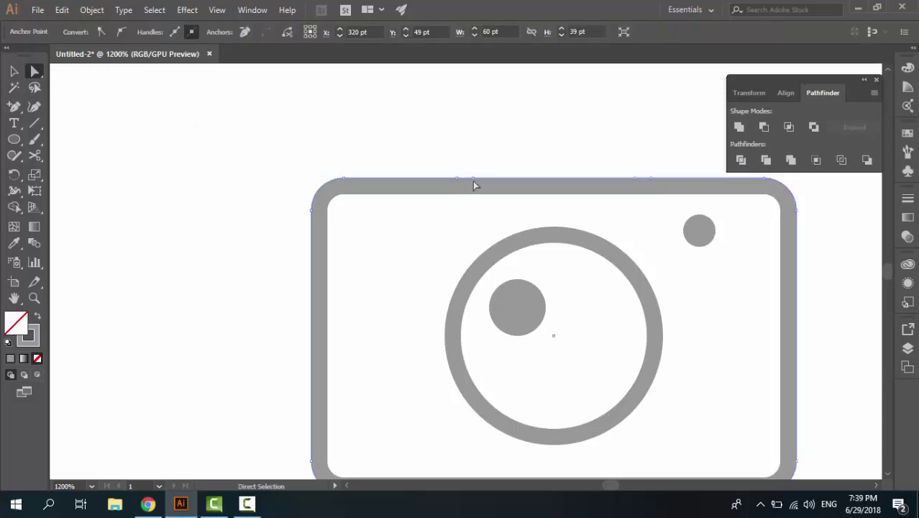
shift+click(635, 178)
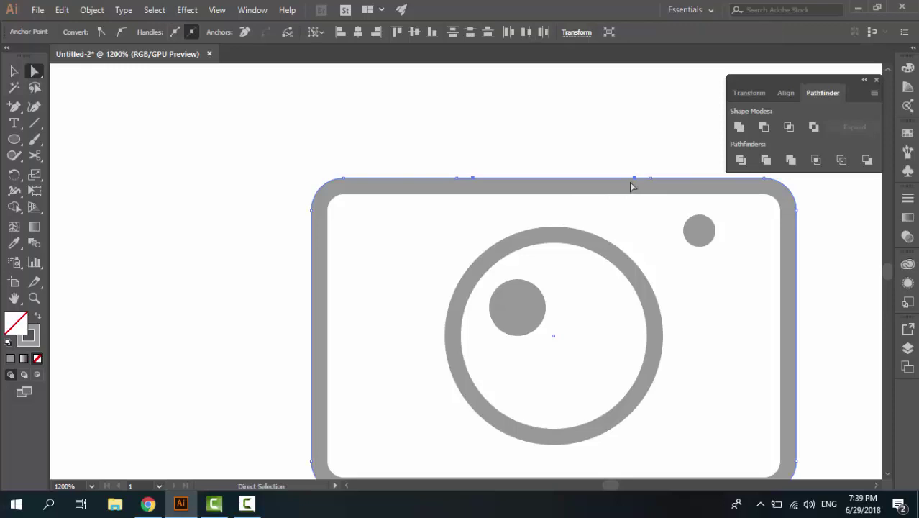
key(Up)
key(Up)
key(Up)
key(Up)
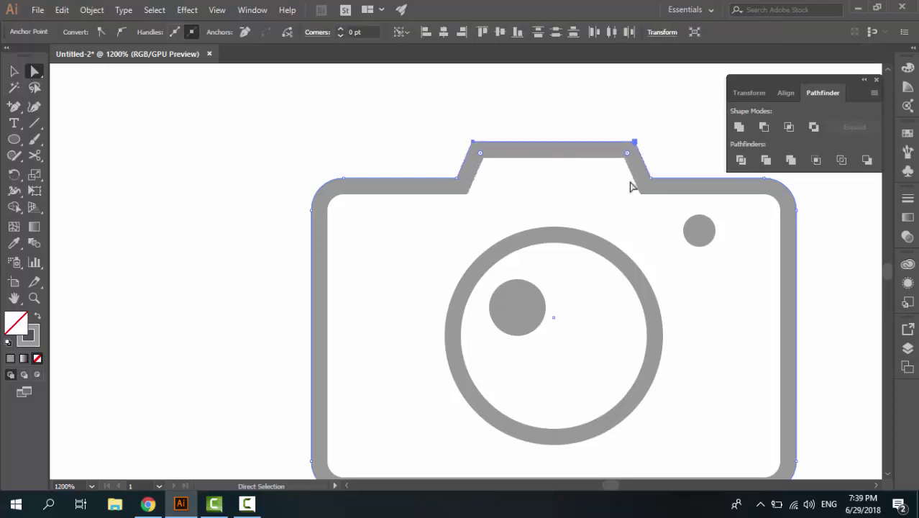
key(Up)
key(Up)
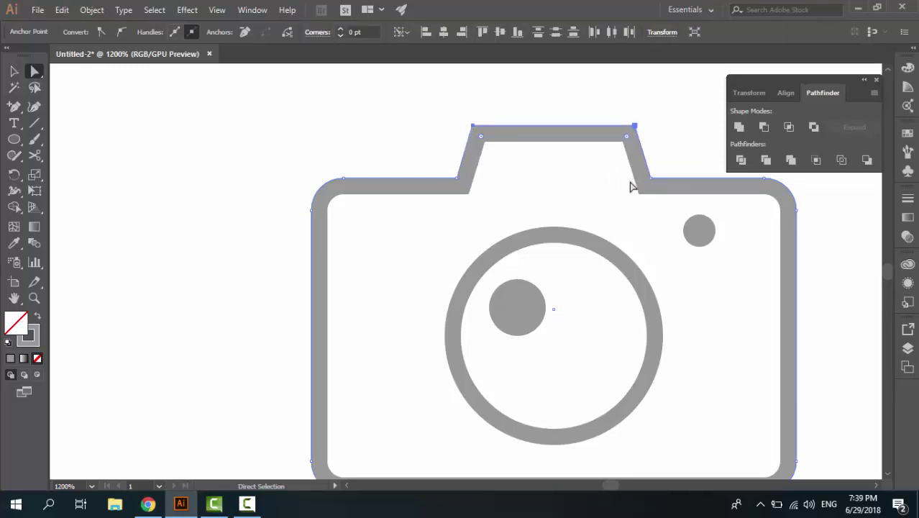
key(Down)
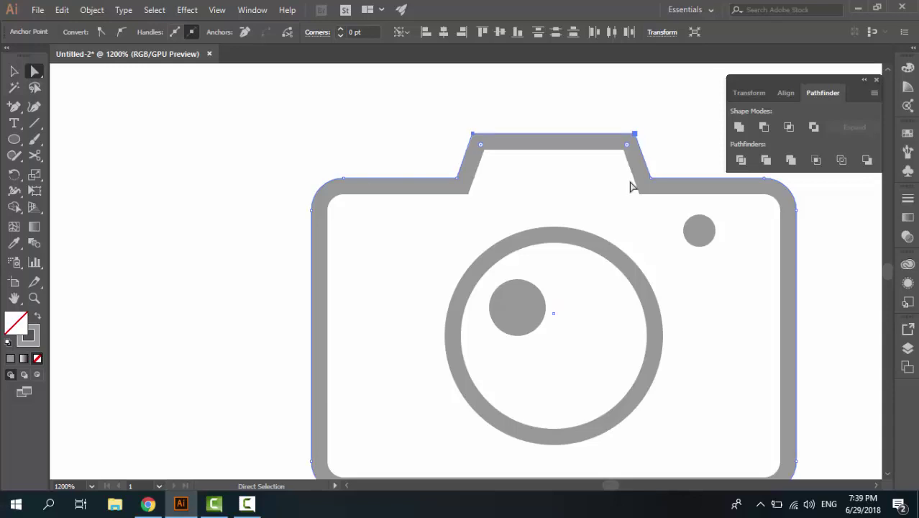
click(13, 71)
click(156, 160)
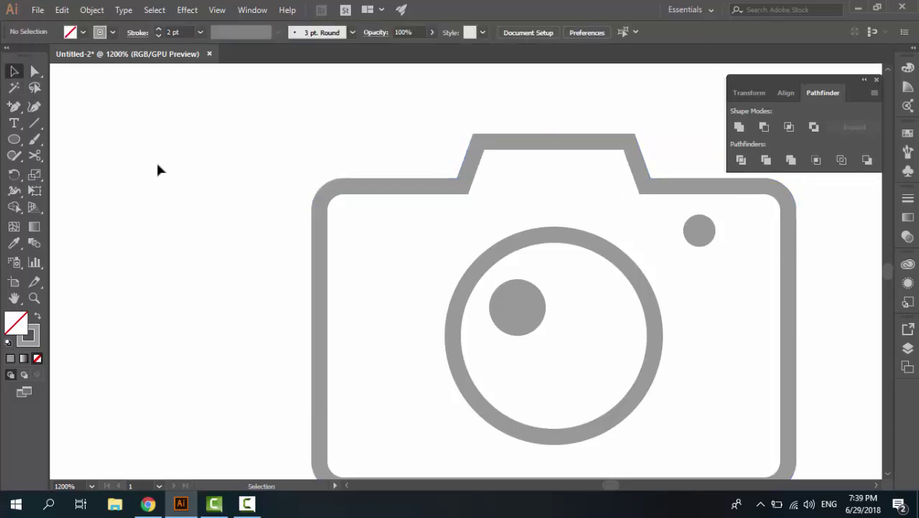
Create a 6 x 2 pt rectangle above the upper-left corner of the camera body.
key(ctrl+0)
key(ctrl+plus)
key(ctrl+plus)
key(ctrl+plus)
key(ctrl+plus)
key(ctrl+plus)
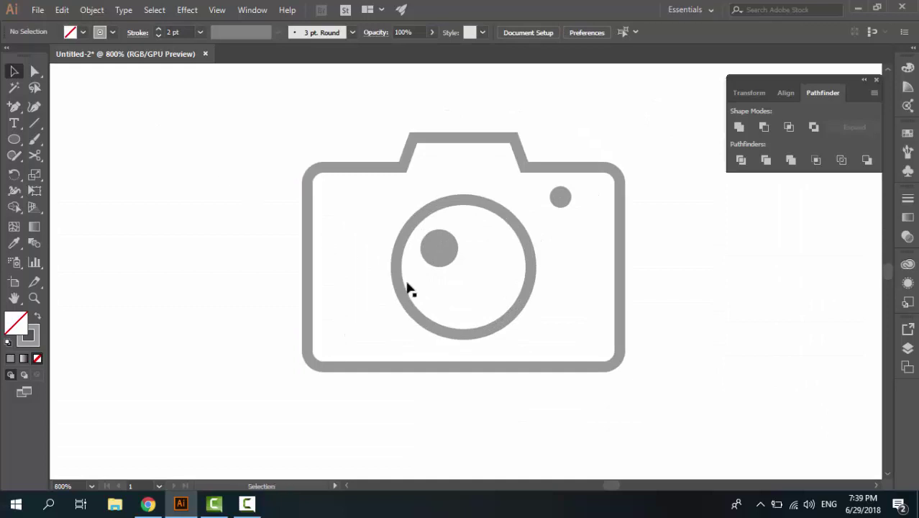
drag(344, 228, 372, 278)
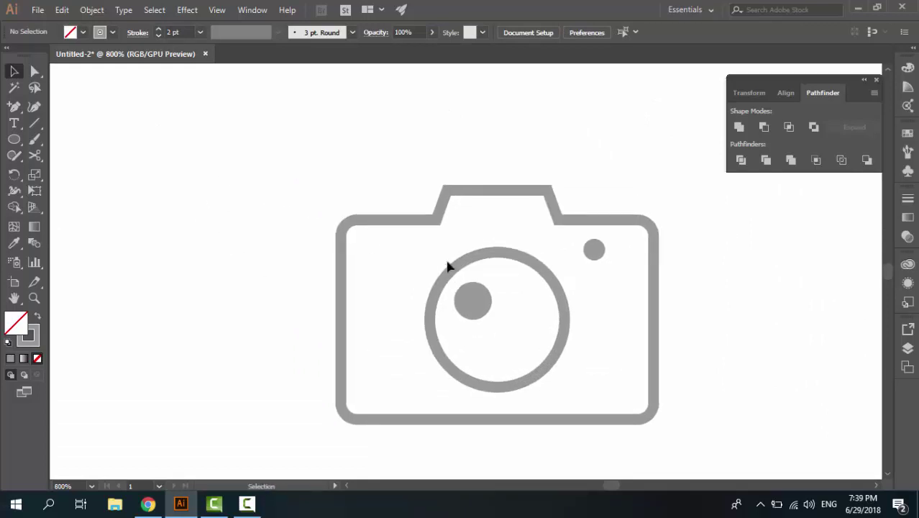
drag(14, 139, 72, 140)
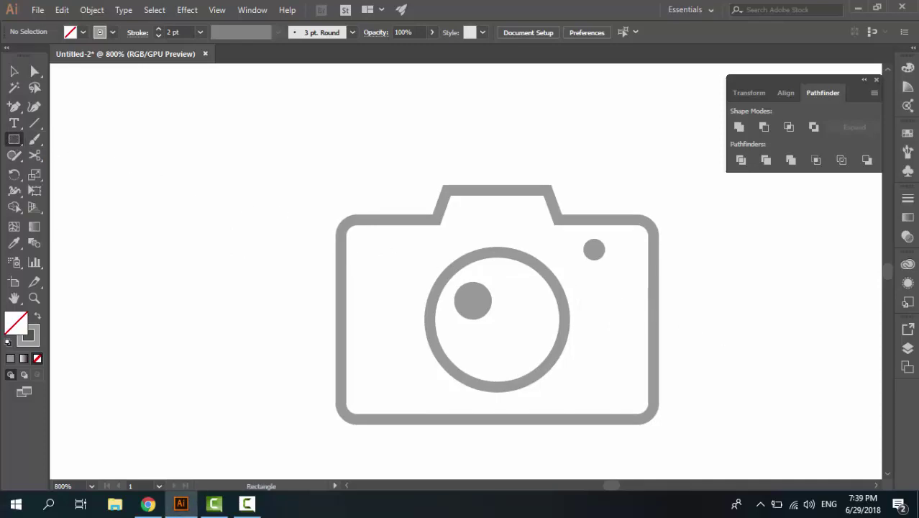
click(328, 187)
text(6)
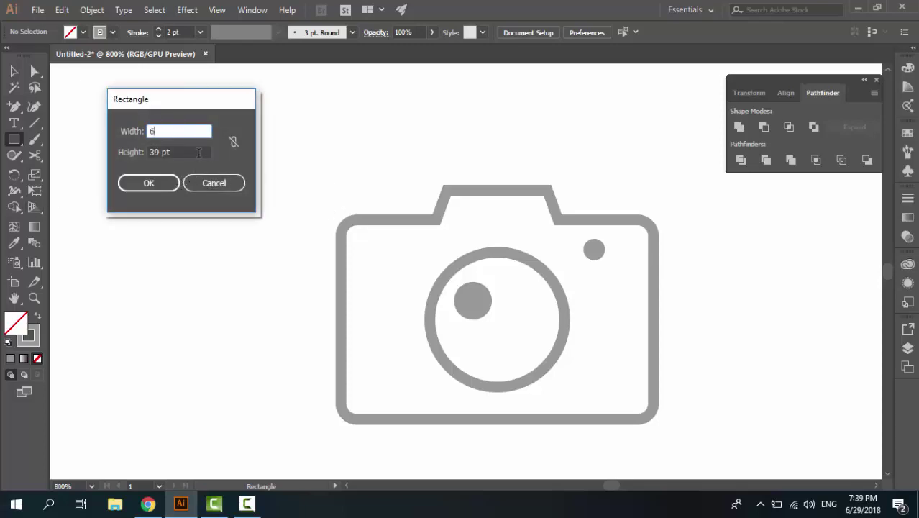
key(Tab)
text(2)
click(148, 183)
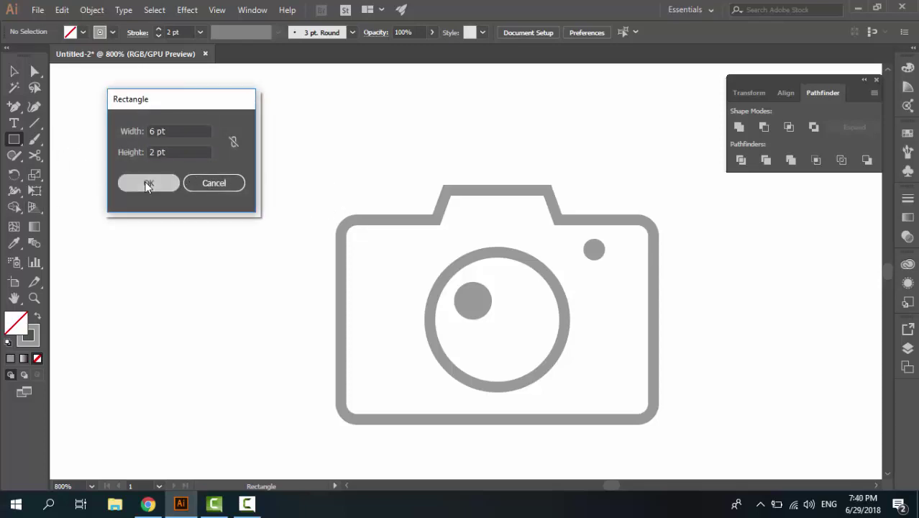
Move the small rectangle just above the left part of the camera body's top edge as a shutter button.
key(v)
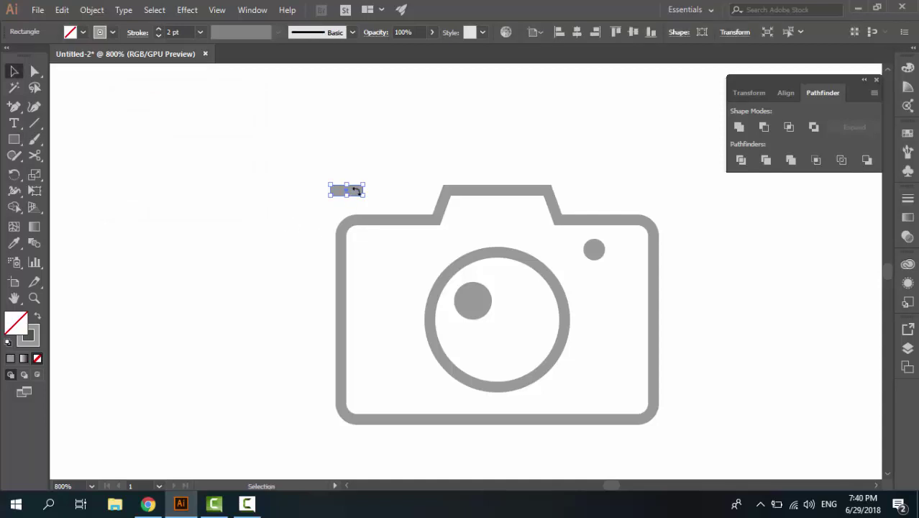
key(ctrl+plus)
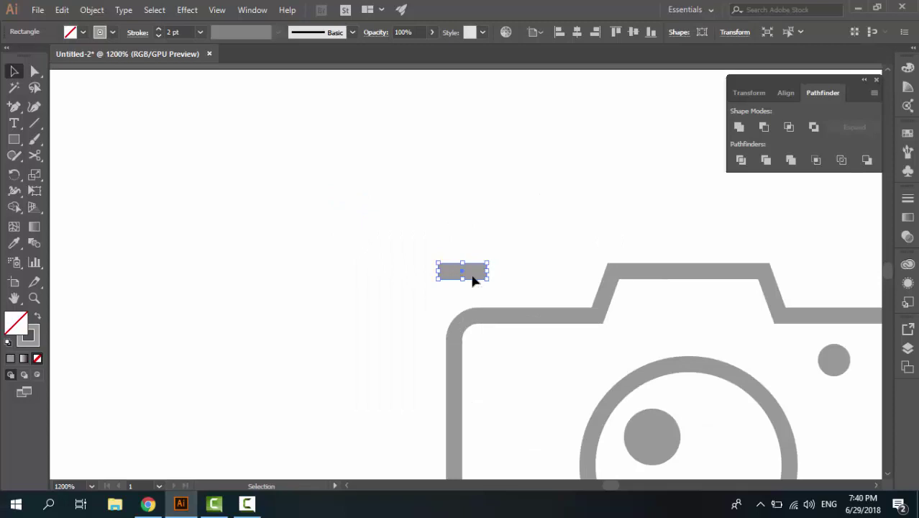
drag(471, 279, 523, 287)
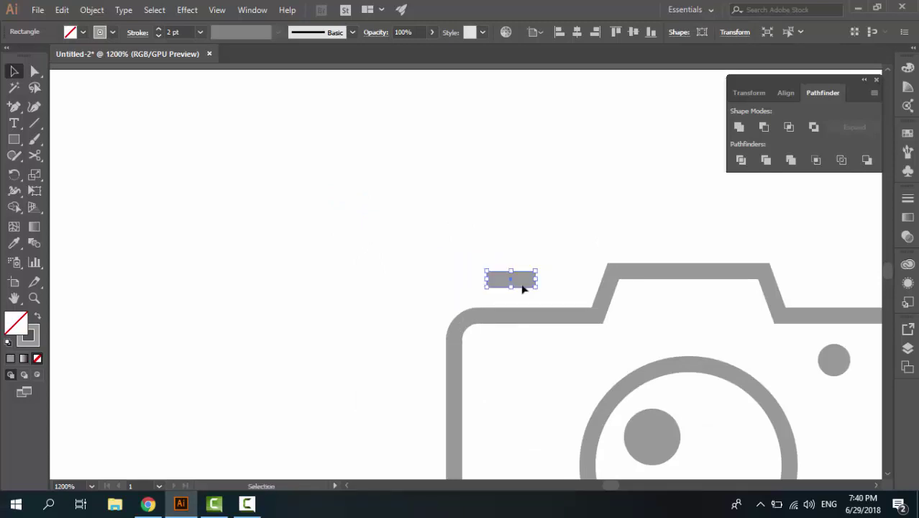
key(Down)
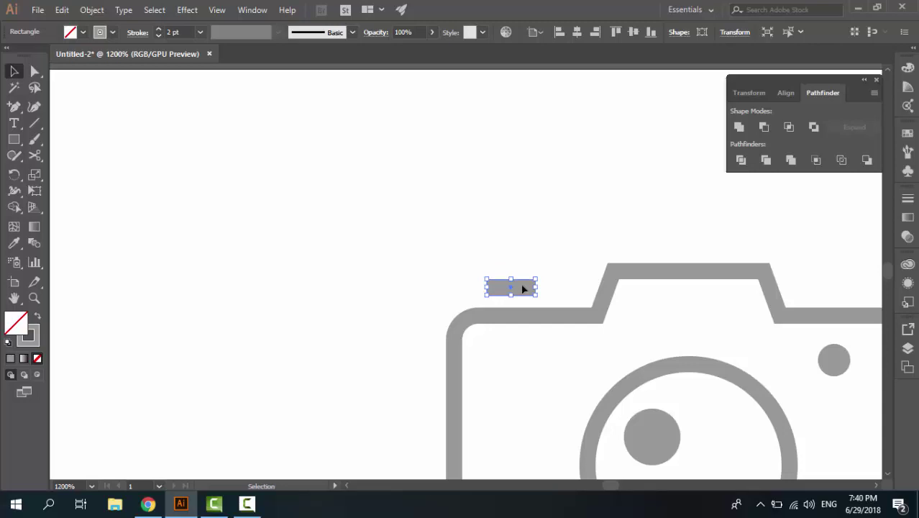
click(518, 246)
Add the point text "Camera" below the camera icon.
key(ctrl+minus)
key(ctrl+minus)
key(ctrl+minus)
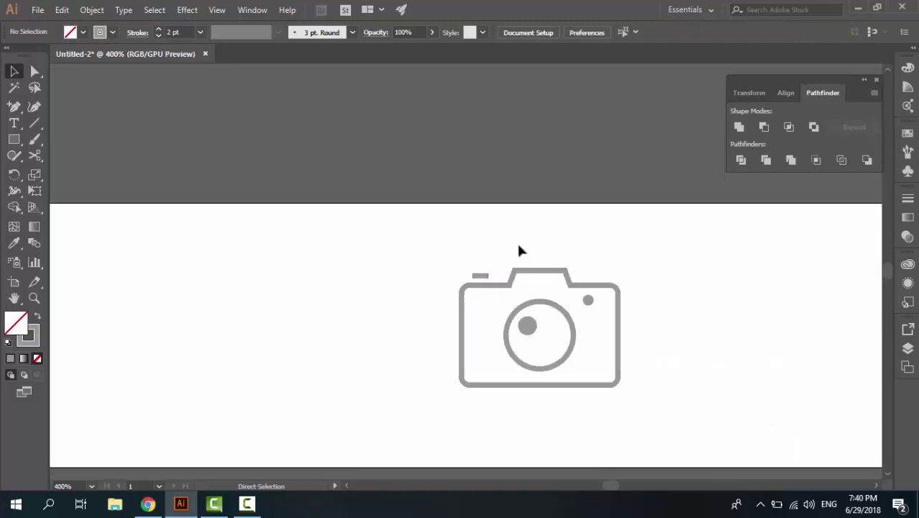
key(ctrl+plus)
drag(517, 246, 330, 139)
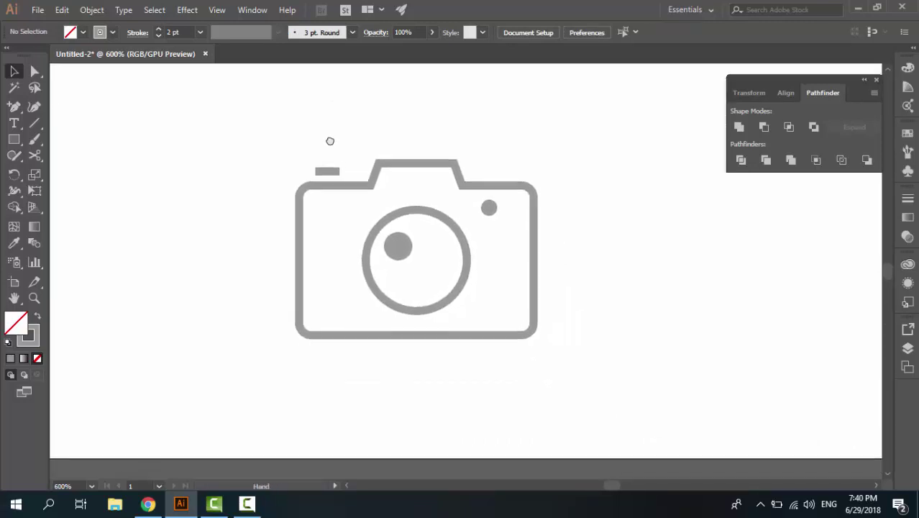
click(14, 124)
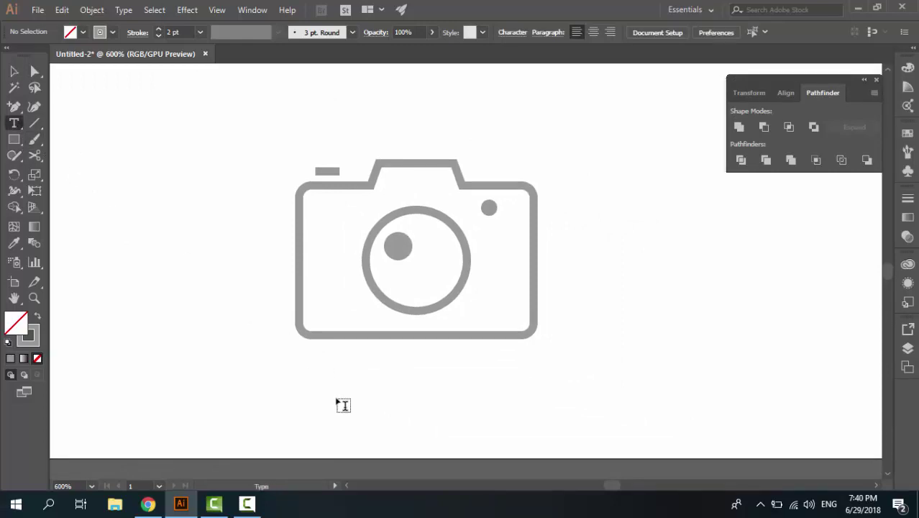
click(360, 431)
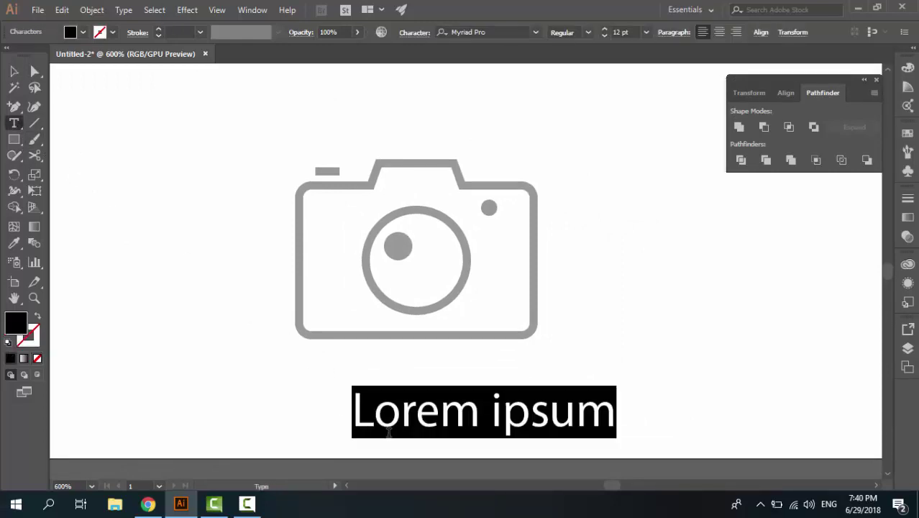
text(Camera)
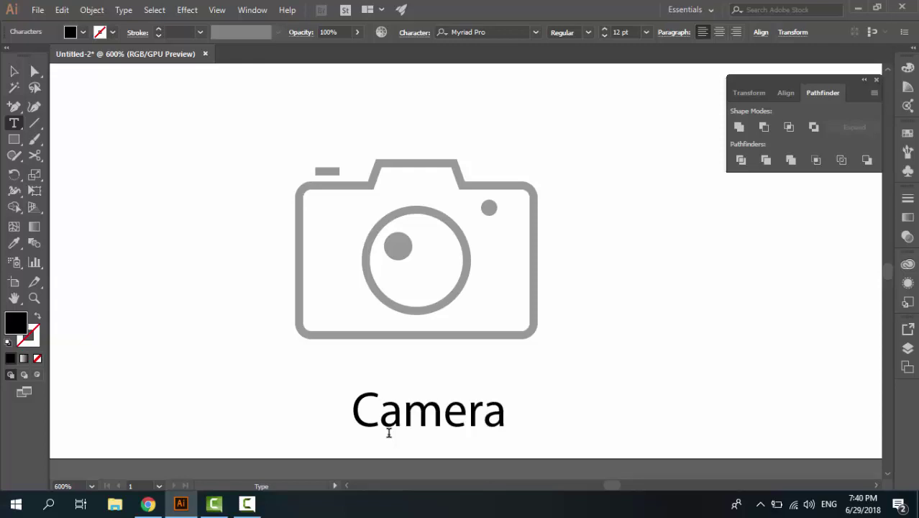
Fill the "Camera" text with the icon's grey and set its font size to 19 pt.
double_click(395, 421)
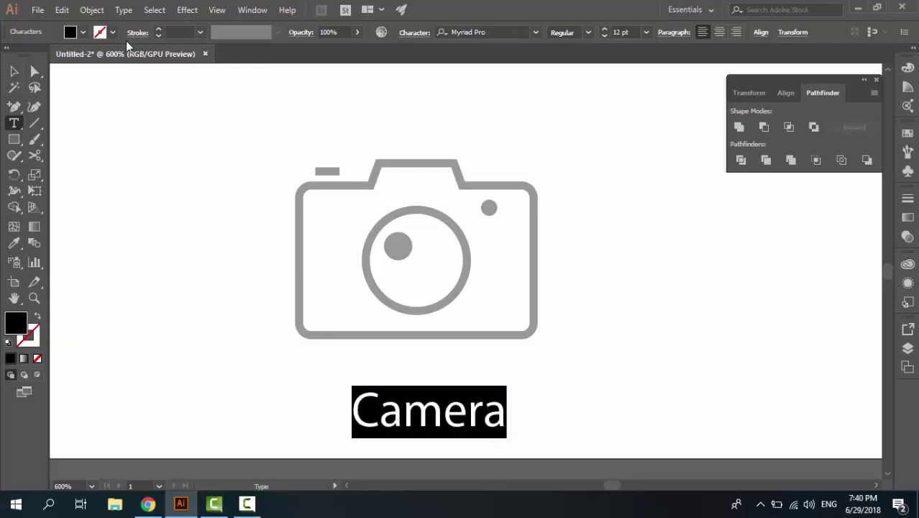
click(73, 36)
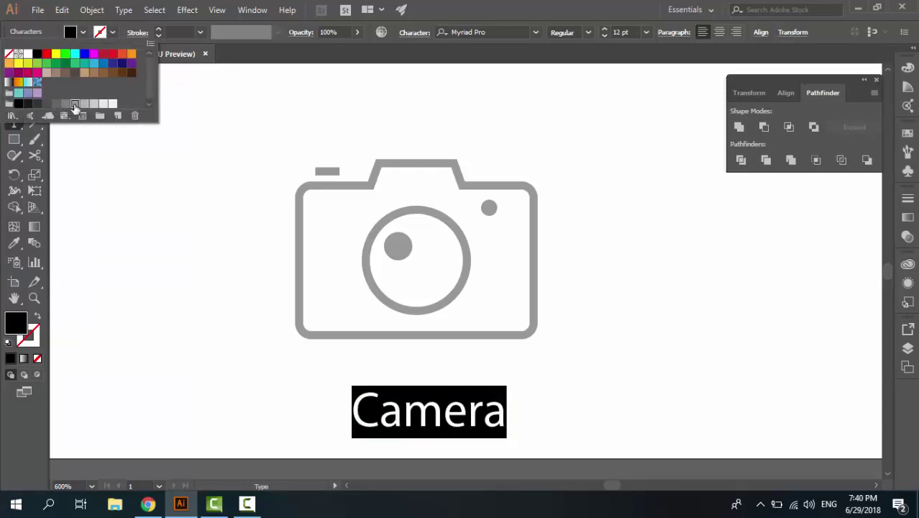
click(68, 104)
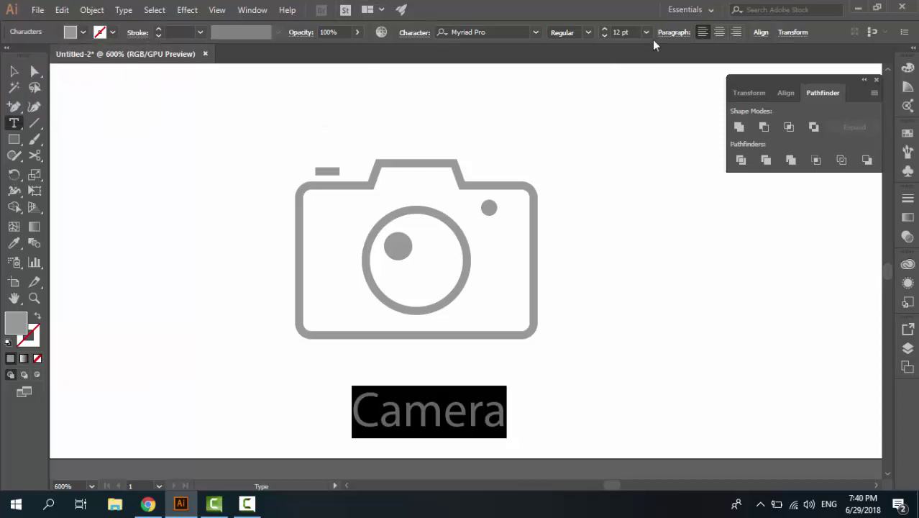
click(605, 29)
click(605, 29)
click(605, 28)
click(605, 29)
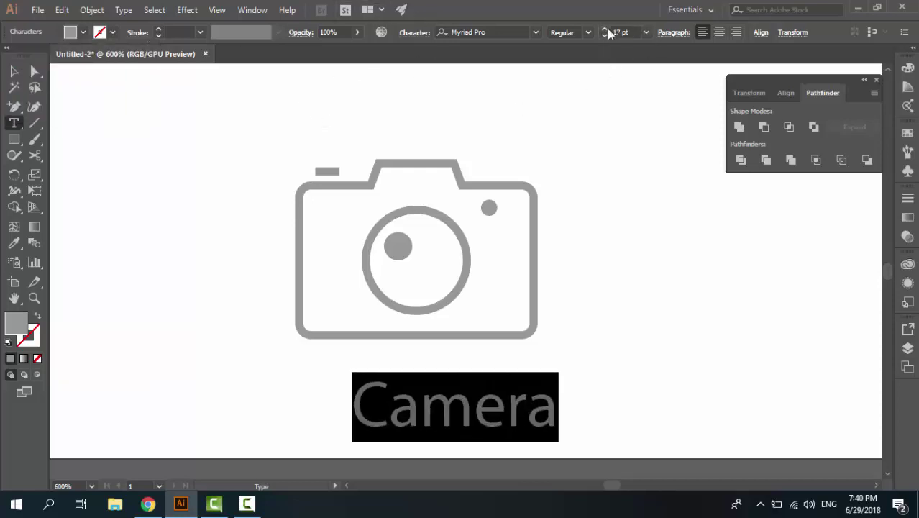
click(604, 28)
click(605, 29)
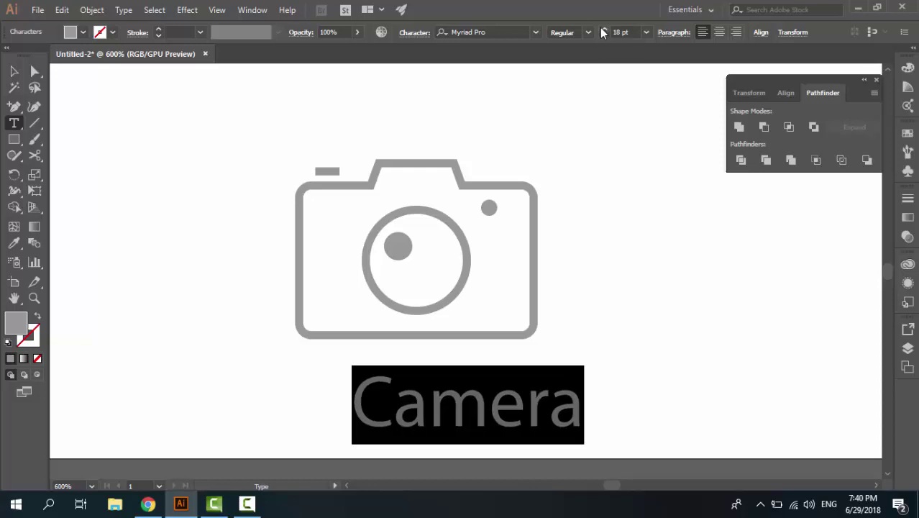
click(605, 29)
click(13, 72)
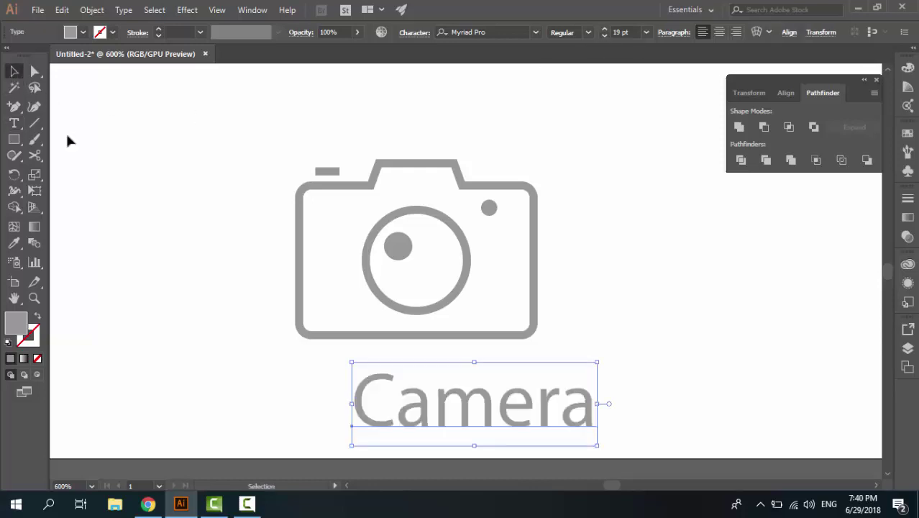
Align the "Camera" text and the camera body outline on their horizontal centers.
click(285, 386)
click(388, 426)
shift+click(532, 333)
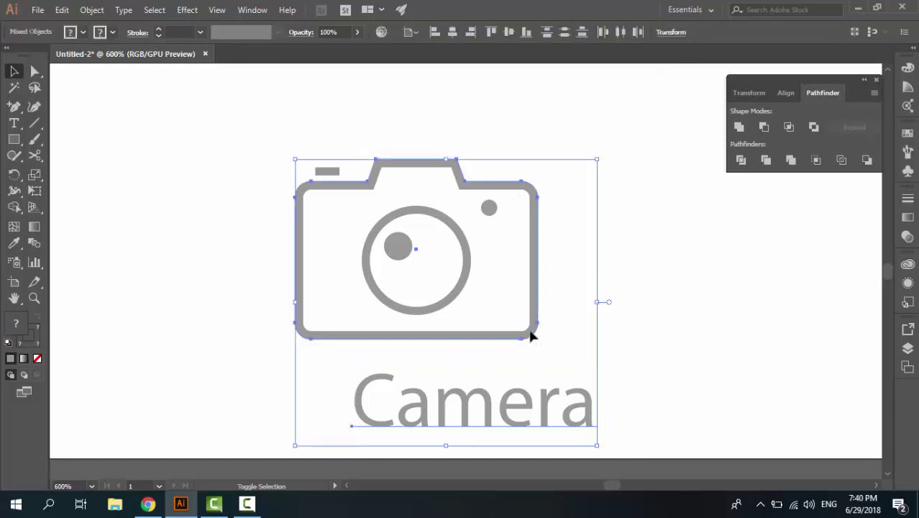
click(447, 34)
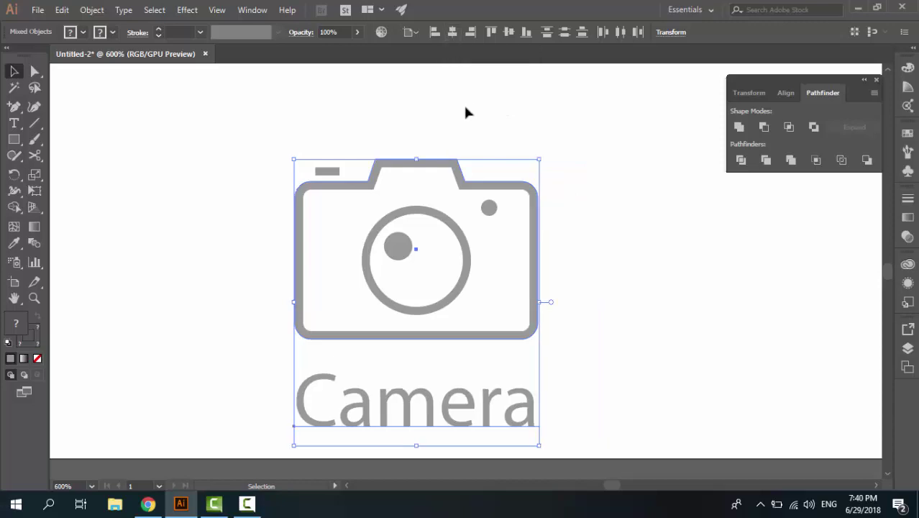
click(489, 240)
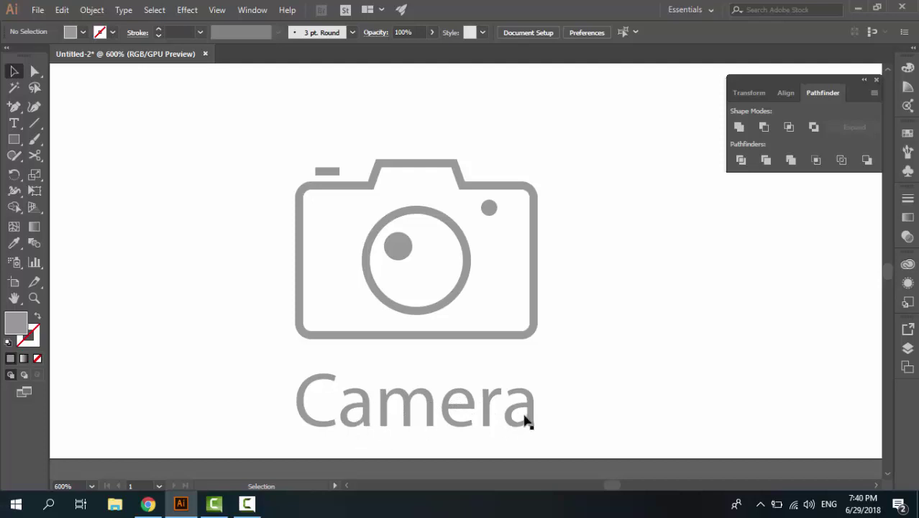
Group all camera shapes together with the "Camera" text.
click(436, 414)
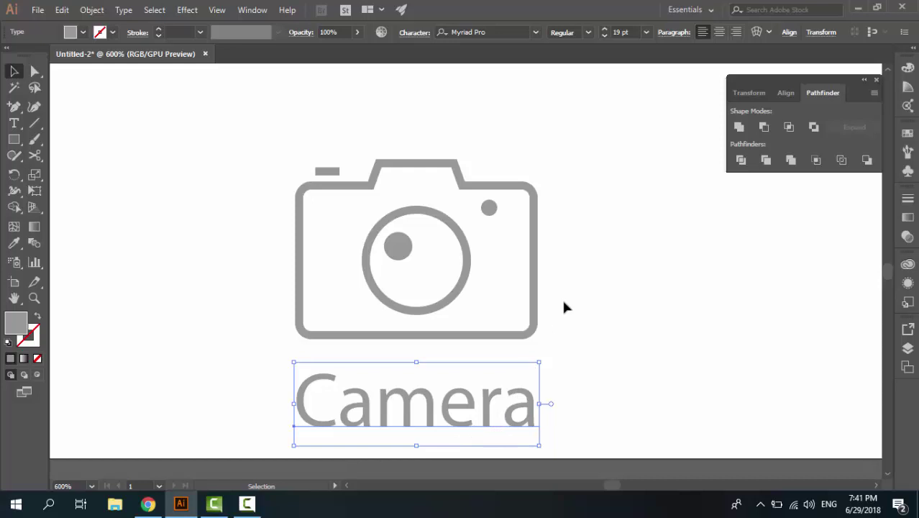
drag(228, 117, 580, 449)
key(ctrl+g)
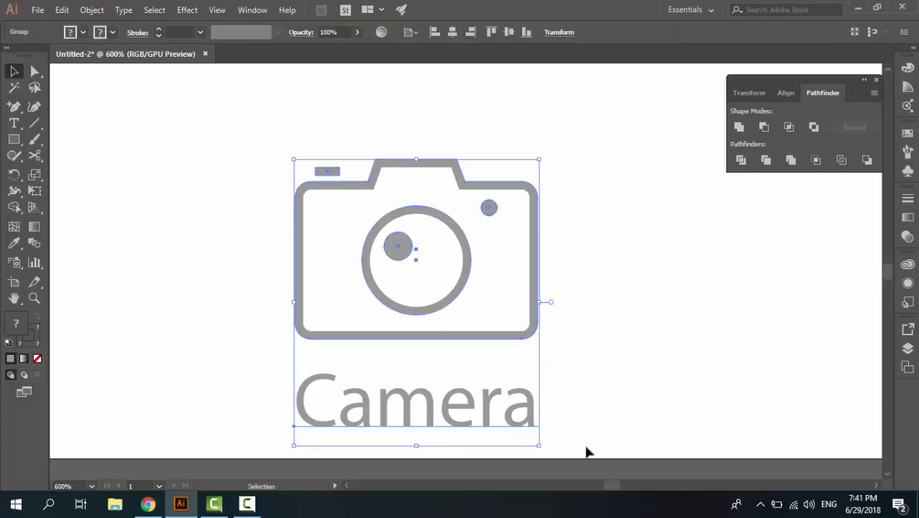
Rename Layer 1 as CameraIcon.
click(908, 349)
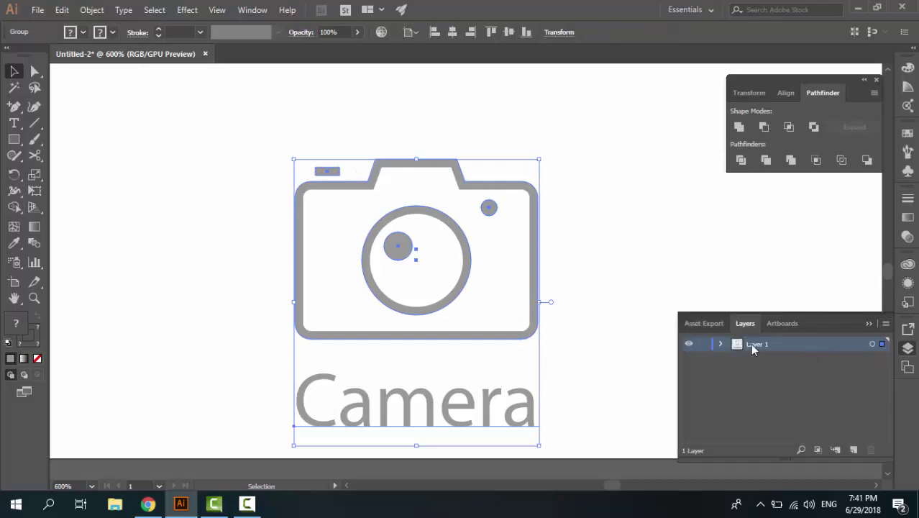
double_click(755, 344)
text(CameraIcon)
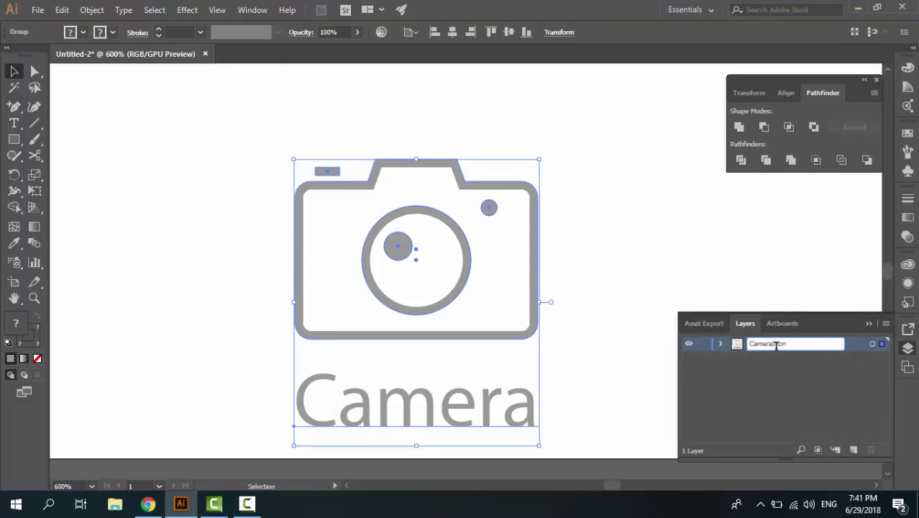
Duplicate the CameraIcon layer and rename the copy CameraIcon-Activated.
key(Return)
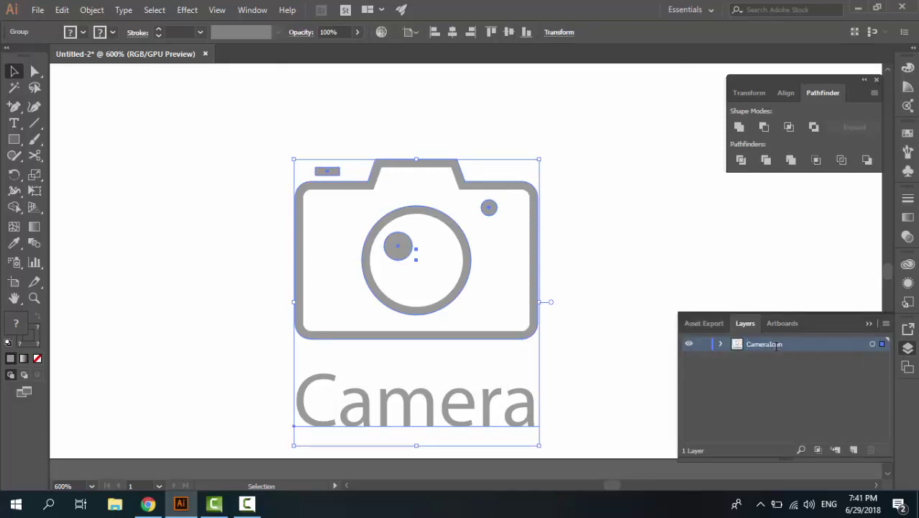
click(887, 325)
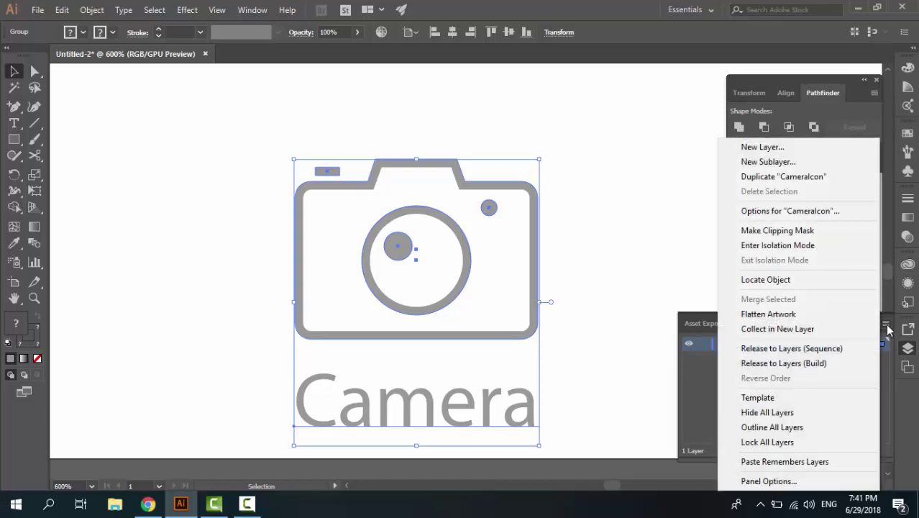
click(770, 177)
double_click(774, 345)
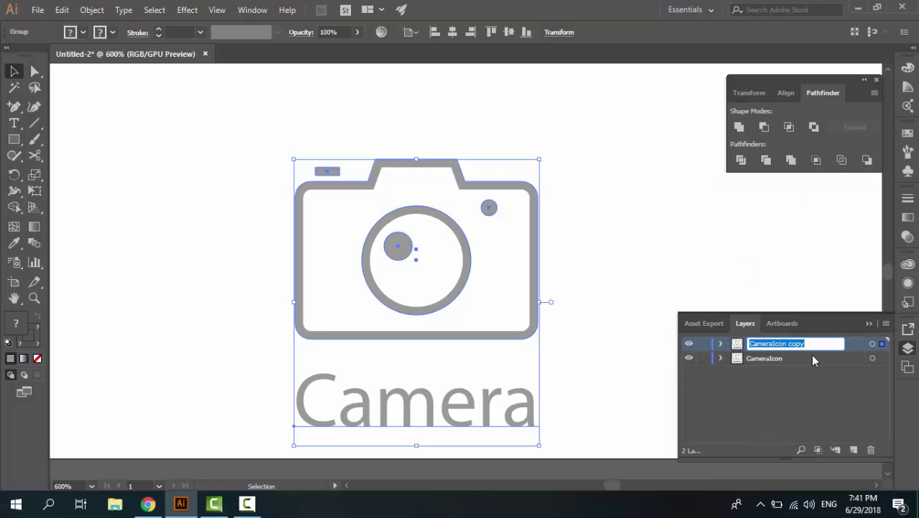
text(Cam)
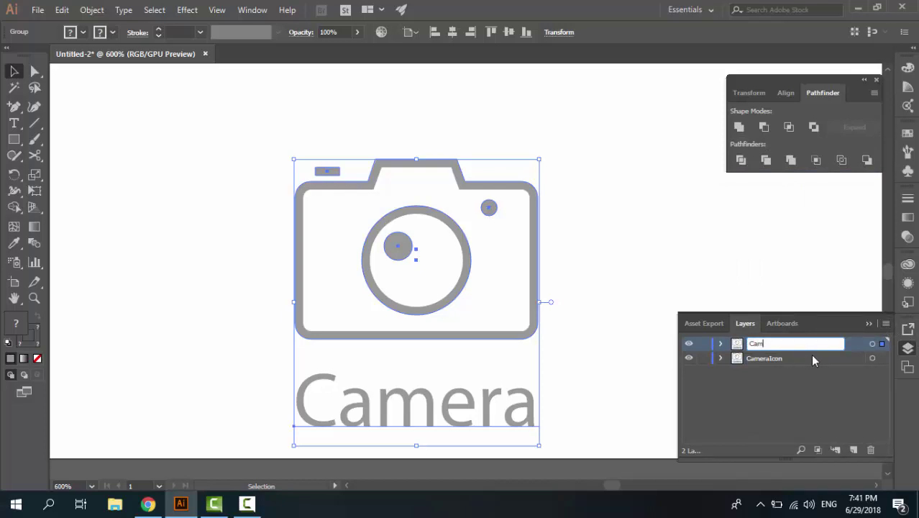
text(eraIcon-Activated)
key(Return)
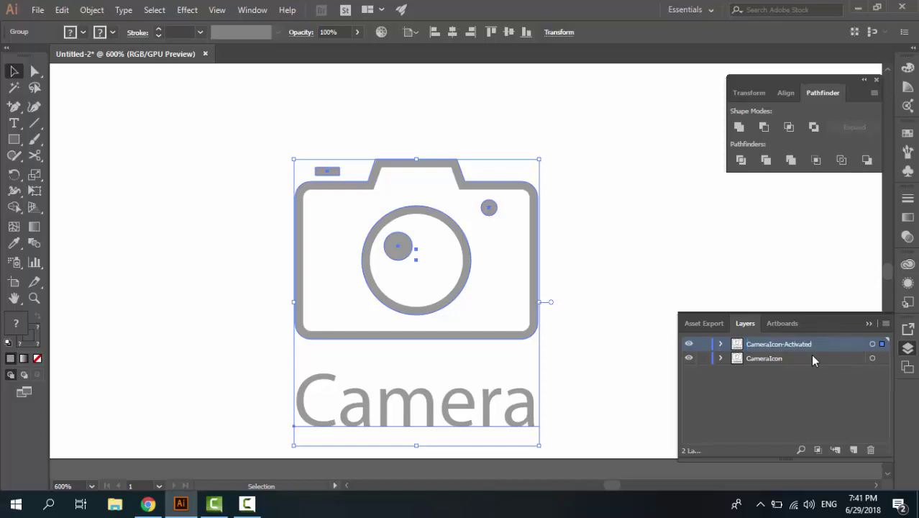
Hide the original CameraIcon layer and isolate the camera group on the CameraIcon-Activated layer.
click(689, 359)
double_click(536, 255)
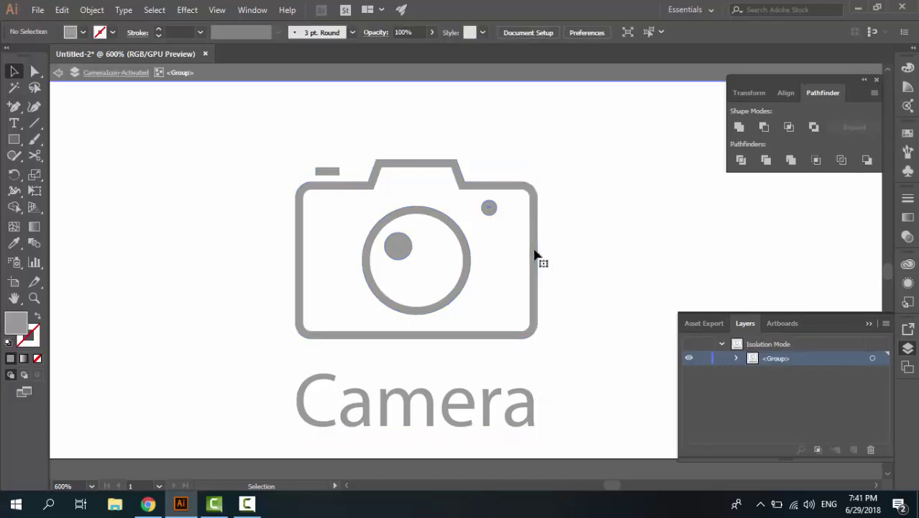
click(535, 254)
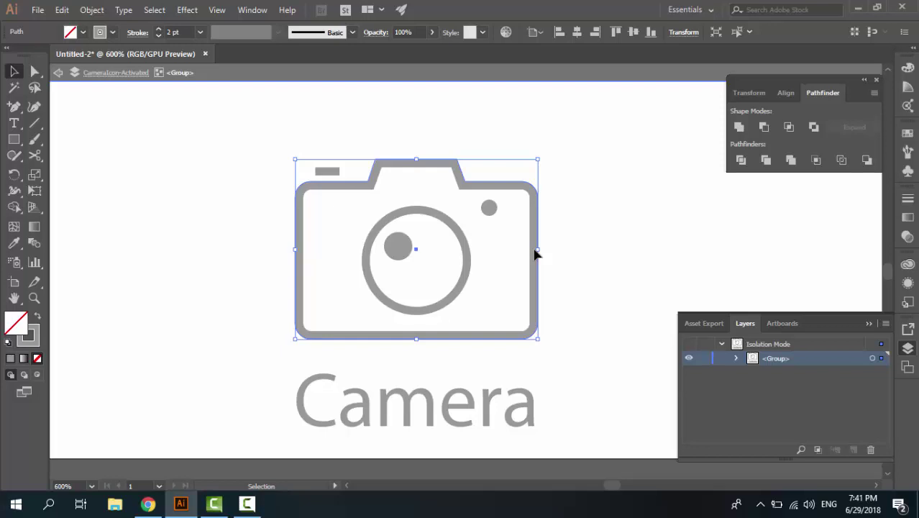
click(558, 202)
Fill the camera body with light blue (R=41 G=171 B=226) and remove its stroke.
click(533, 199)
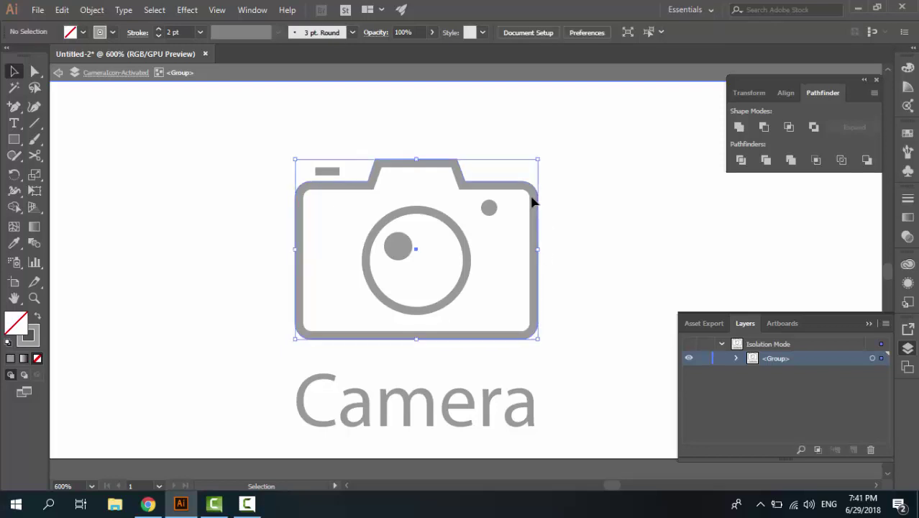
click(83, 33)
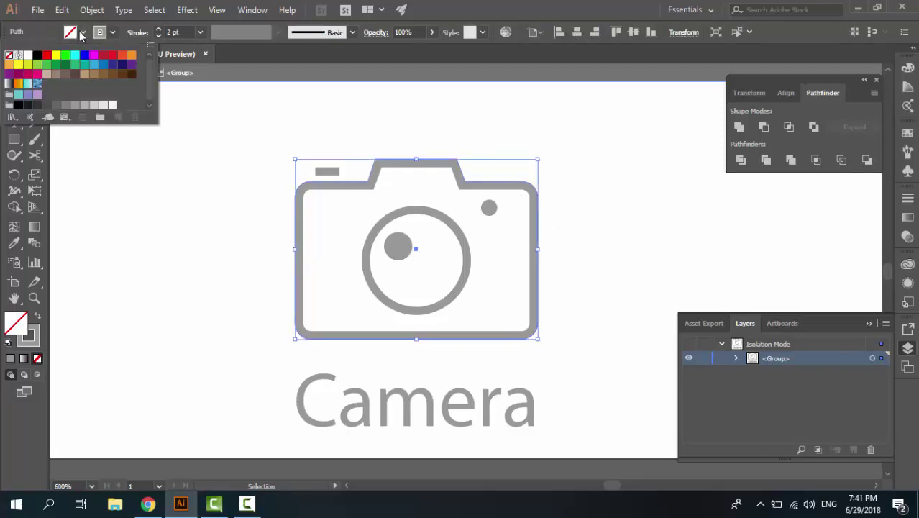
click(94, 64)
click(243, 112)
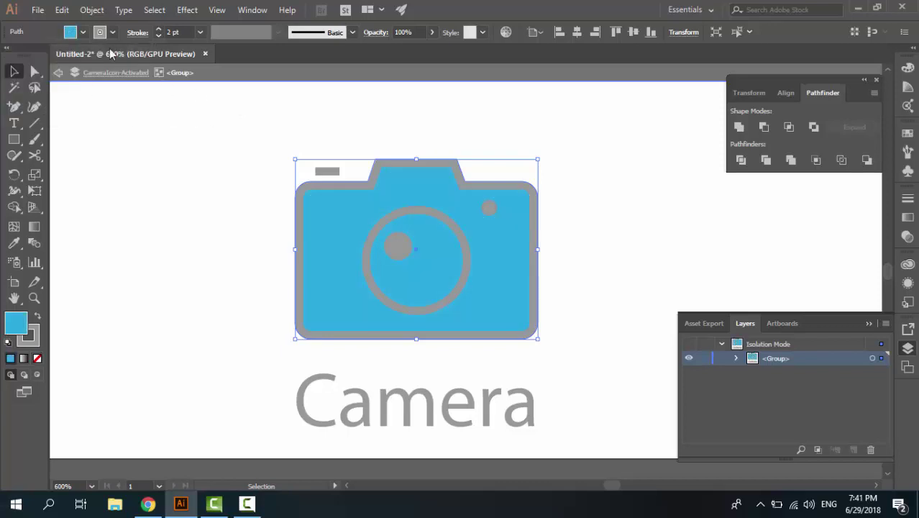
click(112, 32)
click(10, 56)
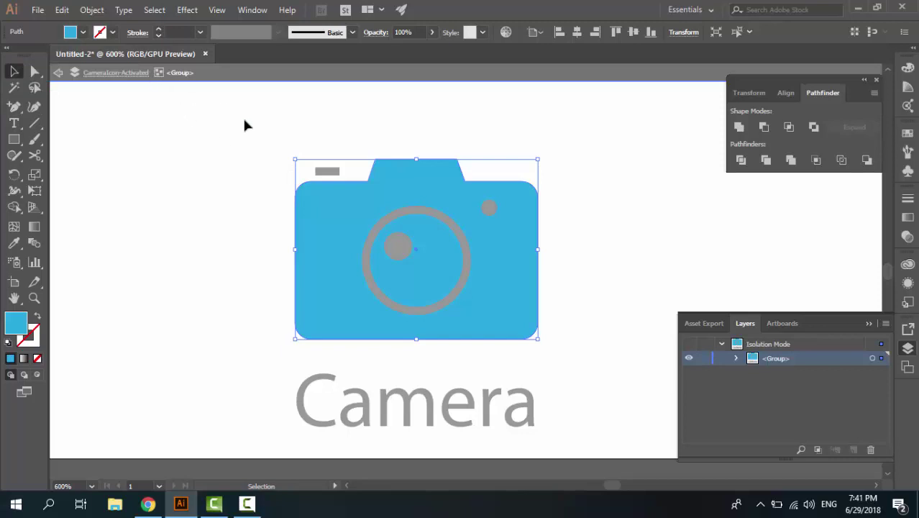
click(516, 360)
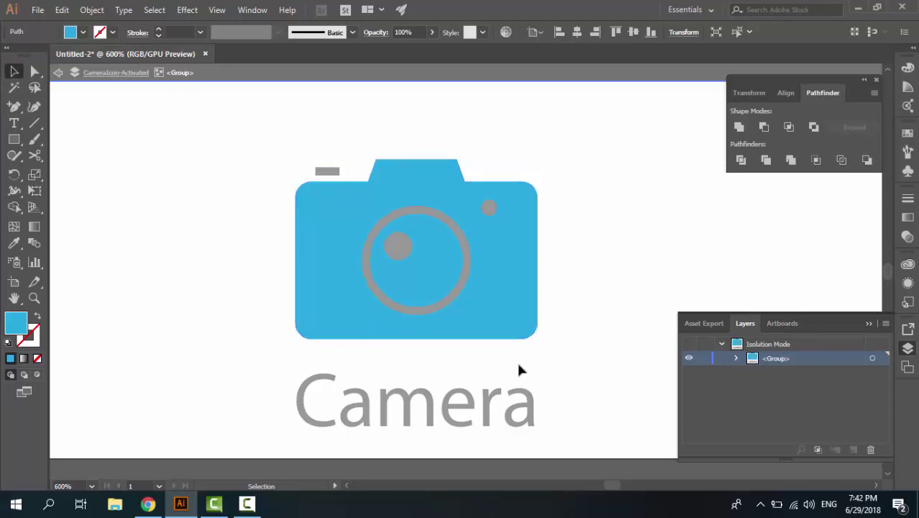
Fill the "Camera" text with the same light blue as the camera body.
click(460, 412)
click(82, 32)
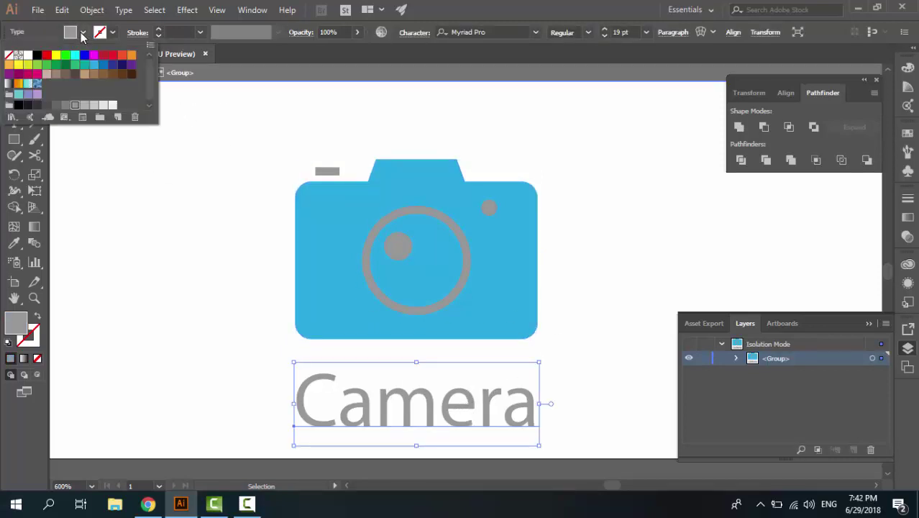
click(89, 65)
click(194, 252)
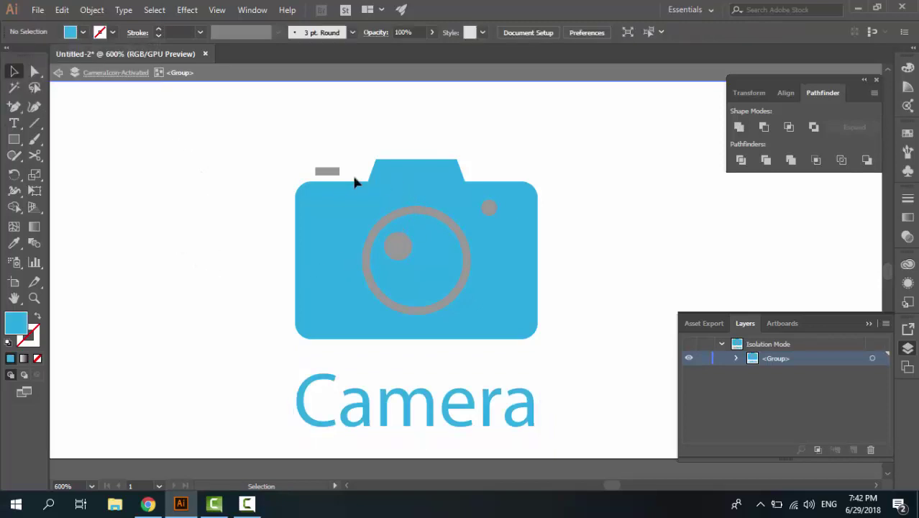
Set the stroke of the small shutter button rectangle to light blue, R=41 G=171 B=226.
click(327, 173)
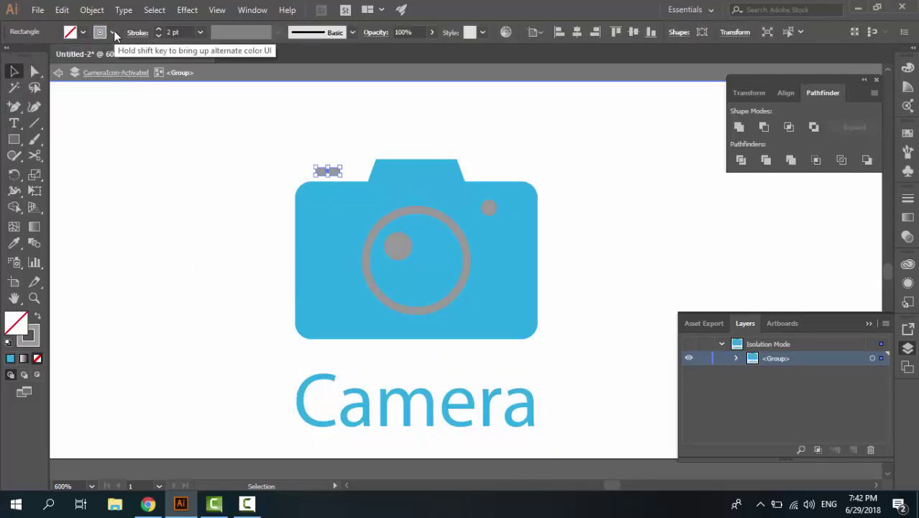
click(113, 31)
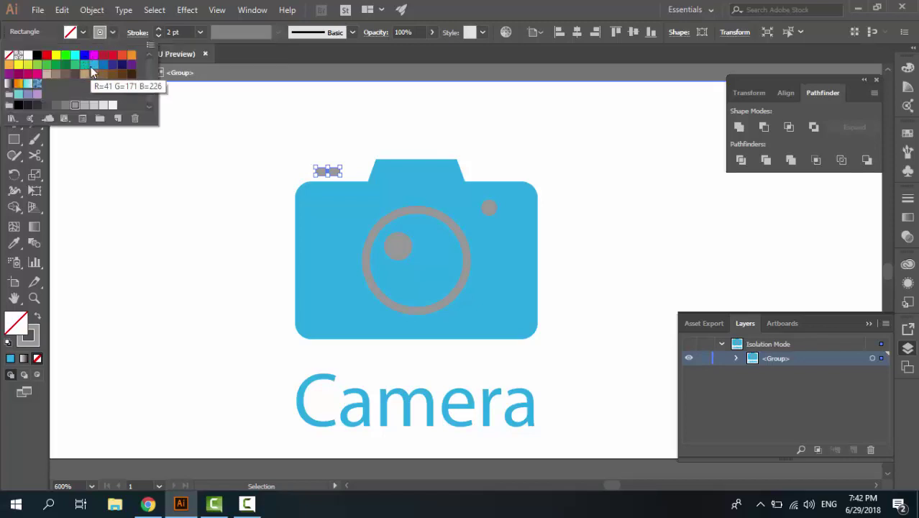
click(87, 65)
click(182, 178)
click(262, 281)
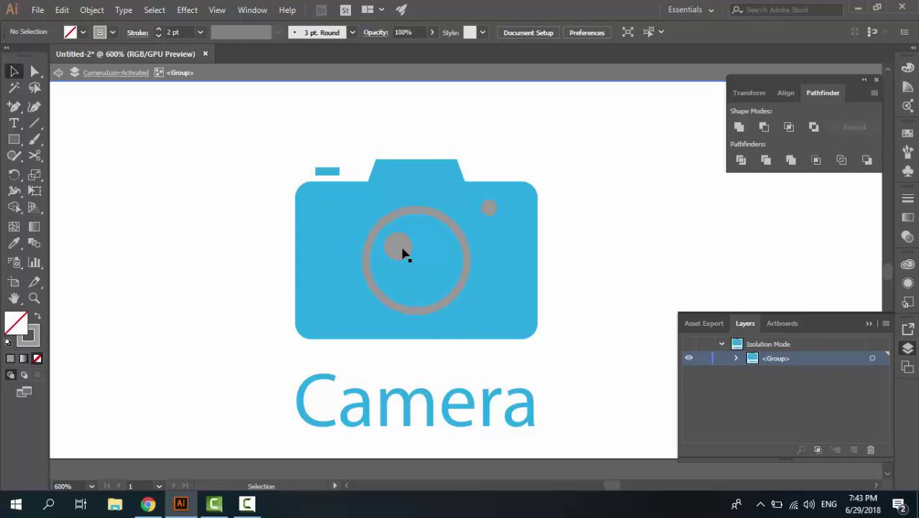
Convert the lens ring's stroke into a filled shape with Expand Appearance.
click(432, 216)
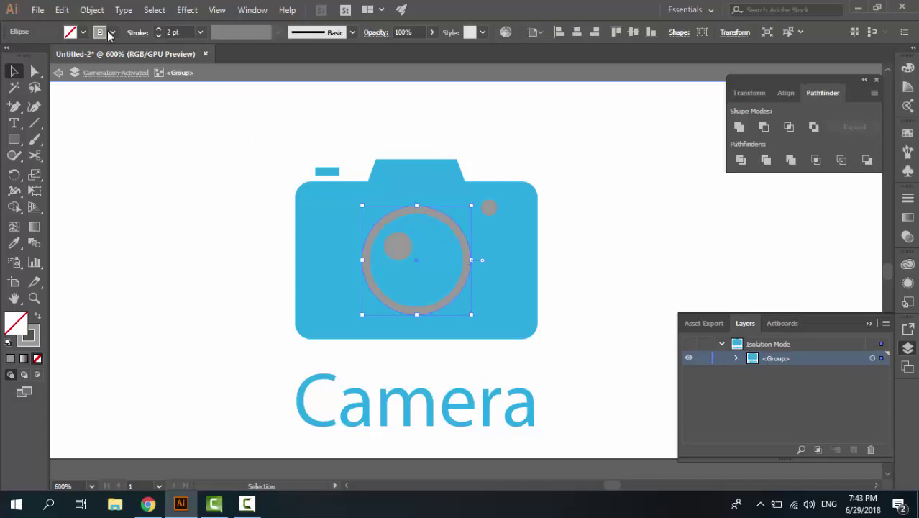
click(92, 10)
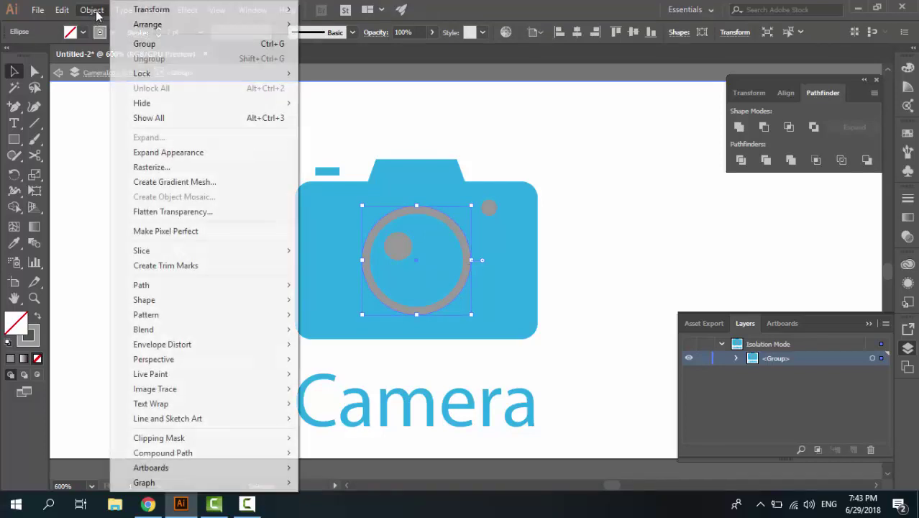
click(174, 152)
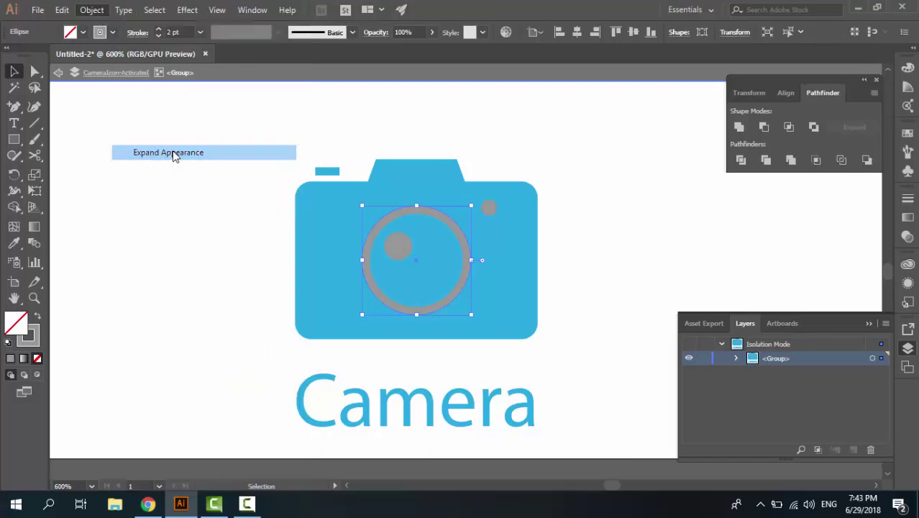
Combine the expanded lens ring, the lens reflection circle and the small circle near the body's corner into one compound path.
shift+click(399, 246)
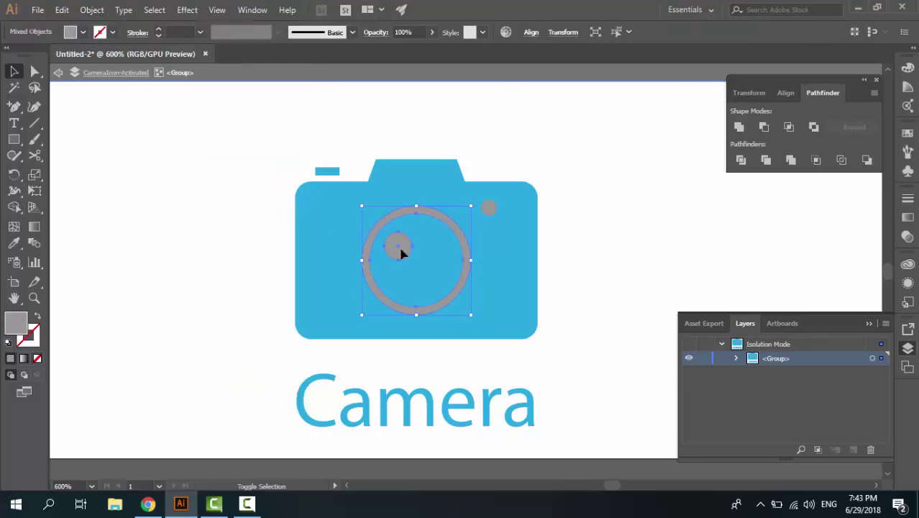
shift+click(488, 208)
click(92, 9)
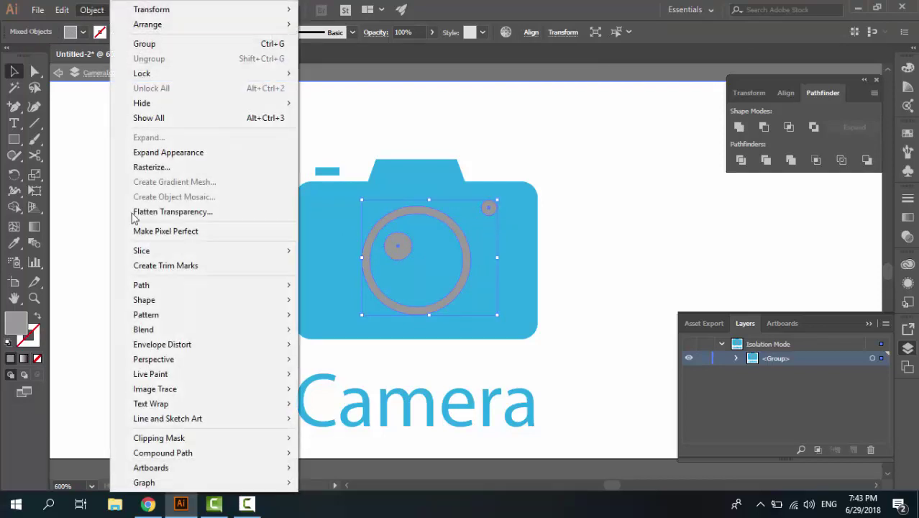
mouse_move(273, 452)
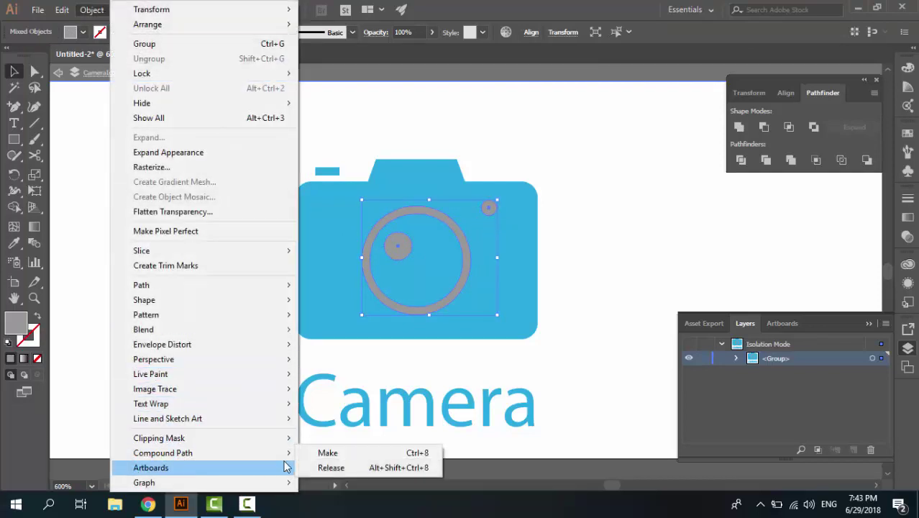
click(325, 454)
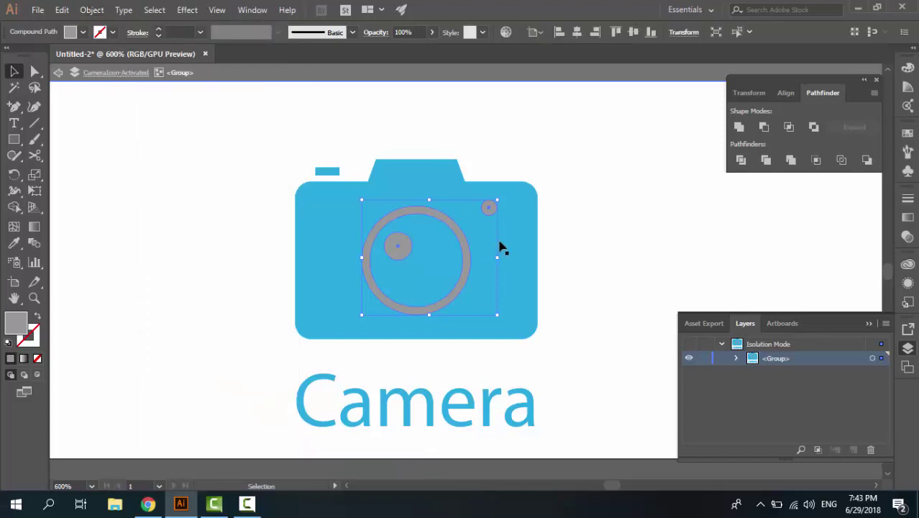
Subtract the lens and circle compound path from the blue camera body with Minus Front, and leave isolation mode.
shift+click(524, 215)
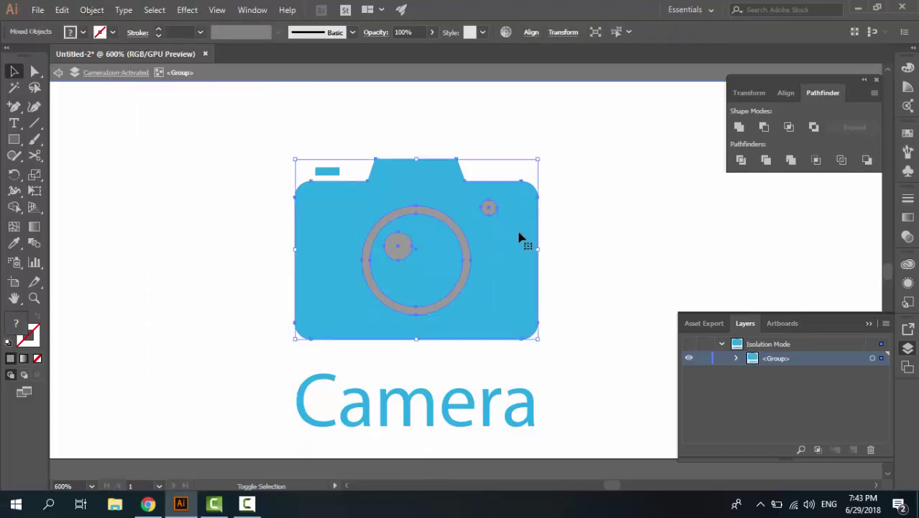
click(764, 132)
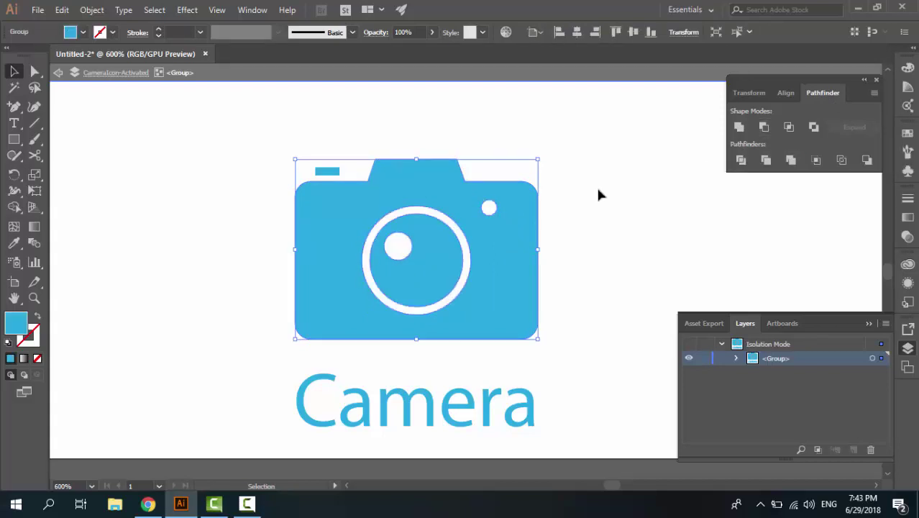
click(566, 223)
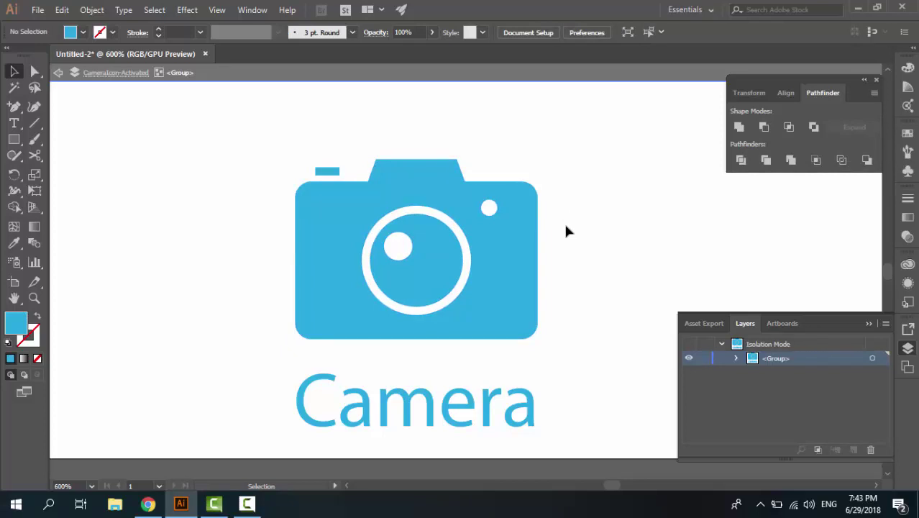
click(56, 73)
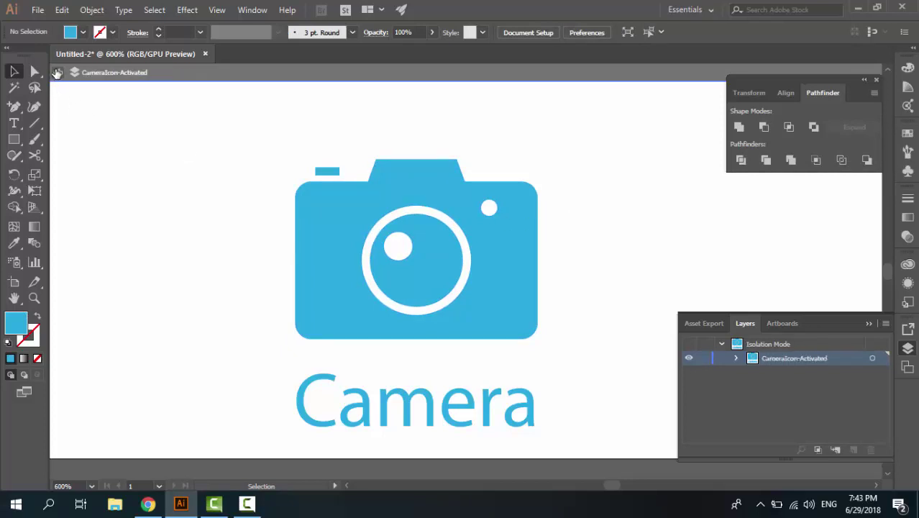
click(56, 72)
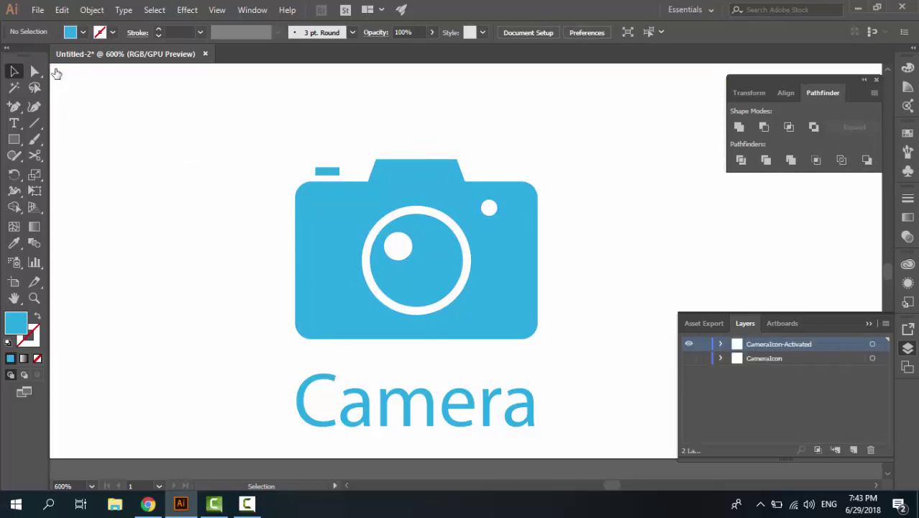
Toggle between the two icon layers to compare them, ending with CameraIcon shown and CameraIcon-Activated hidden.
click(688, 347)
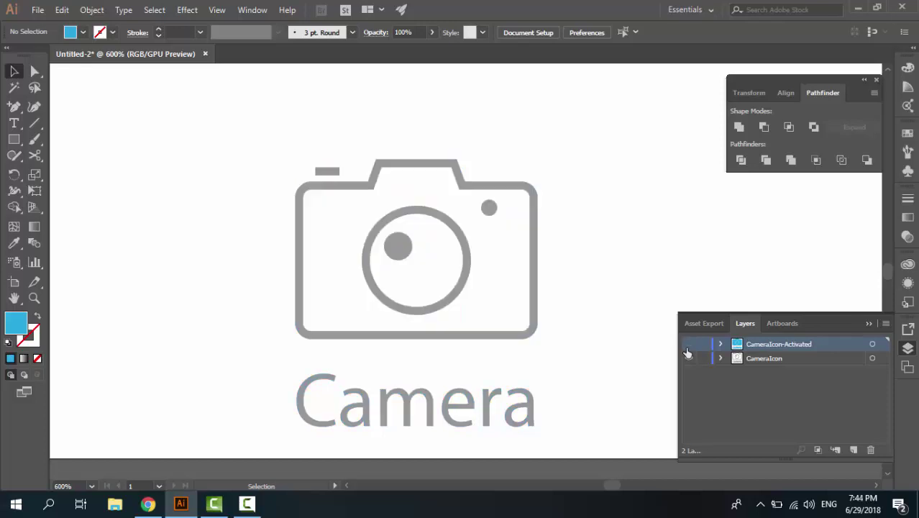
click(688, 344)
click(688, 358)
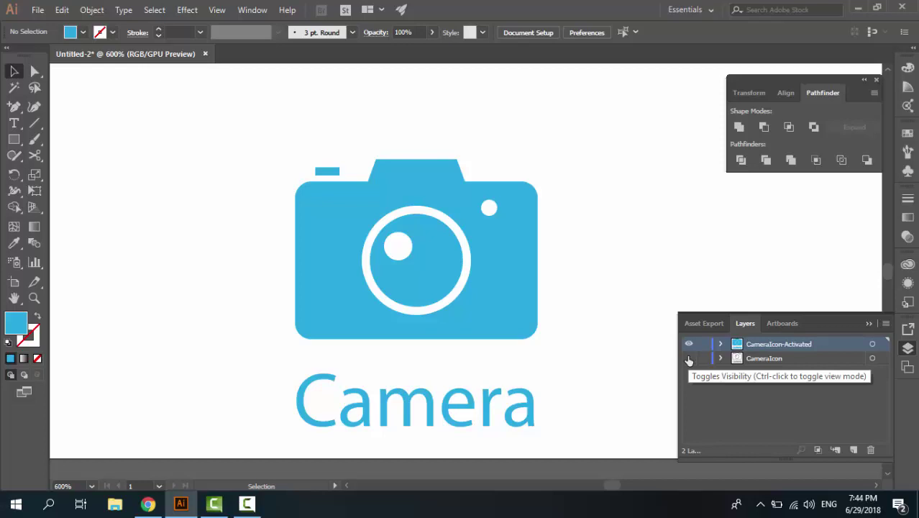
click(689, 358)
click(688, 344)
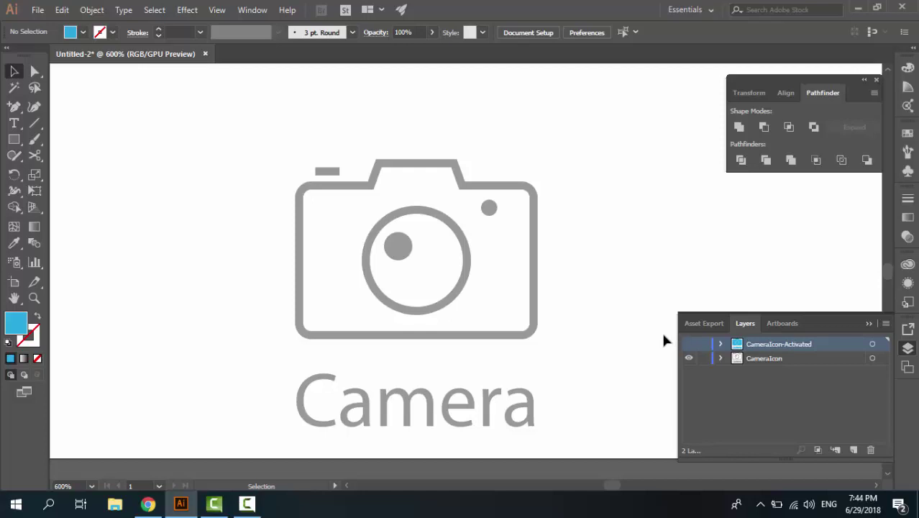
Move the grey camera icon group from the middle of the artboard toward its right end.
key(ctrl+minus)
key(ctrl+minus)
key(ctrl+minus)
key(ctrl+minus)
key(ctrl+equal)
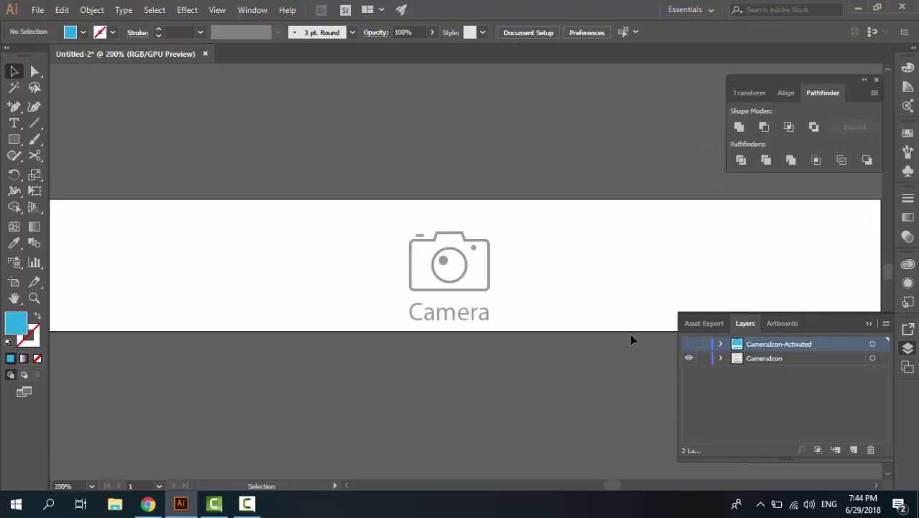
drag(473, 295, 693, 283)
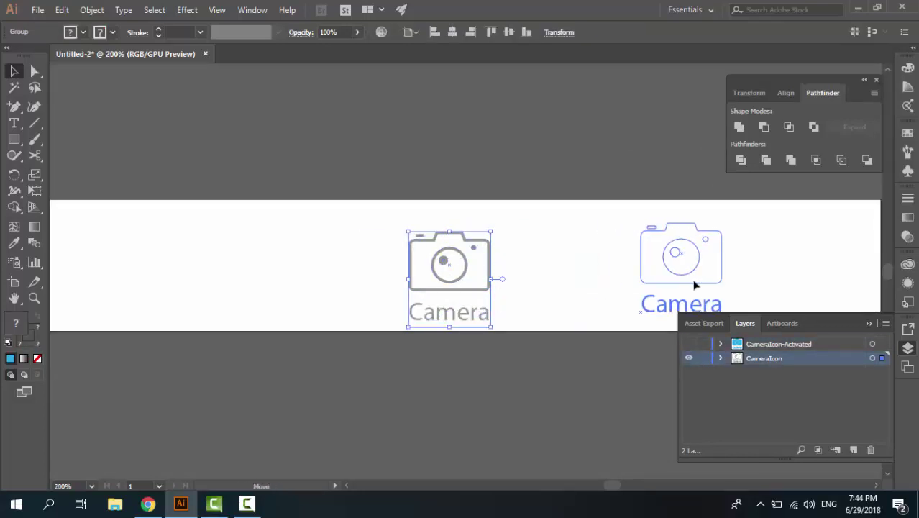
key(ctrl+minus)
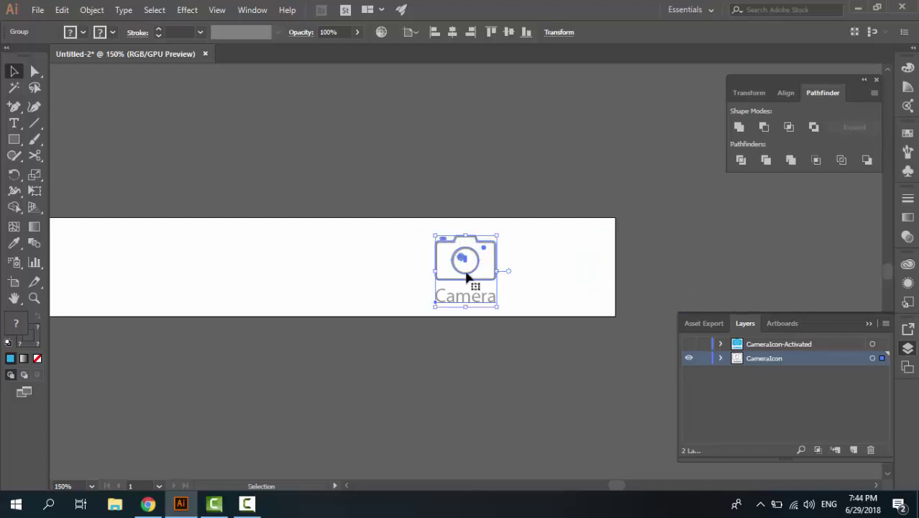
Move the grey camera icon group closer to the artboard's right end and nudge it slightly left and up.
drag(472, 288, 552, 281)
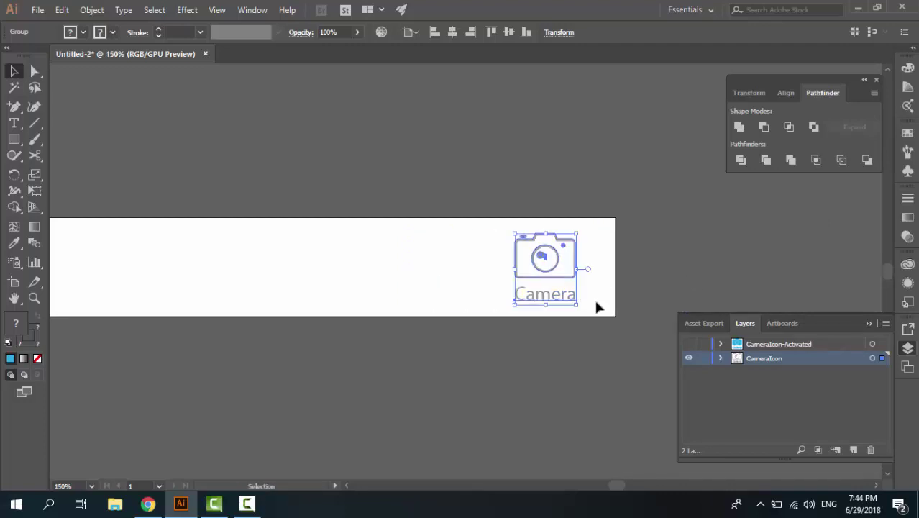
key(Left)
key(Left)
key(Up)
key(Left)
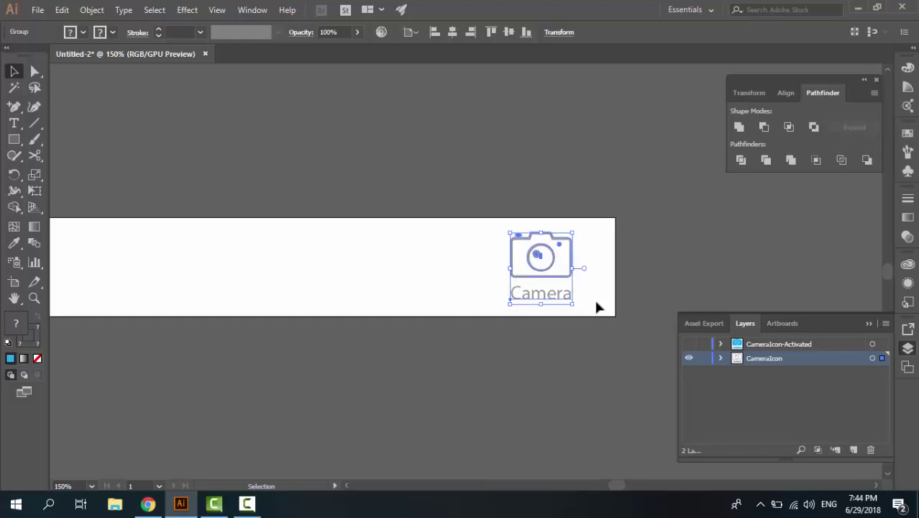
key(Left)
key(Left)
click(596, 308)
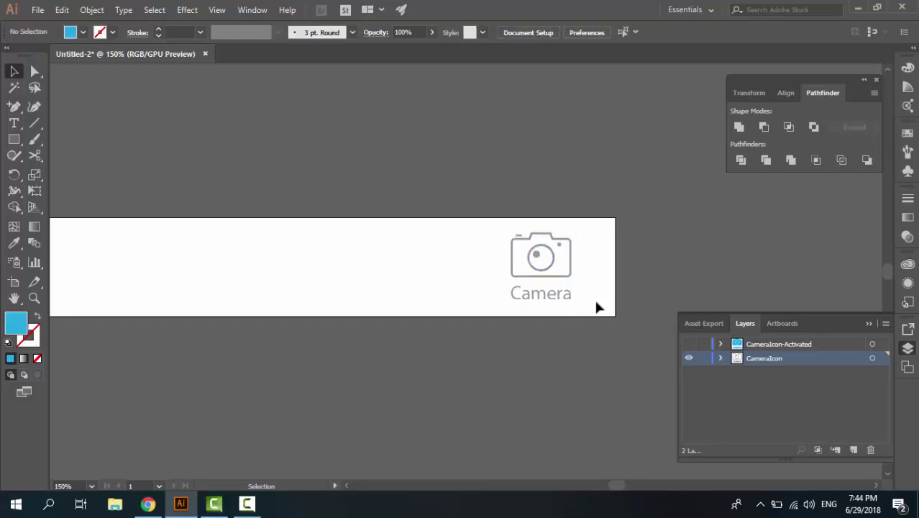
Center the grey camera icon group vertically on the artboard.
click(516, 291)
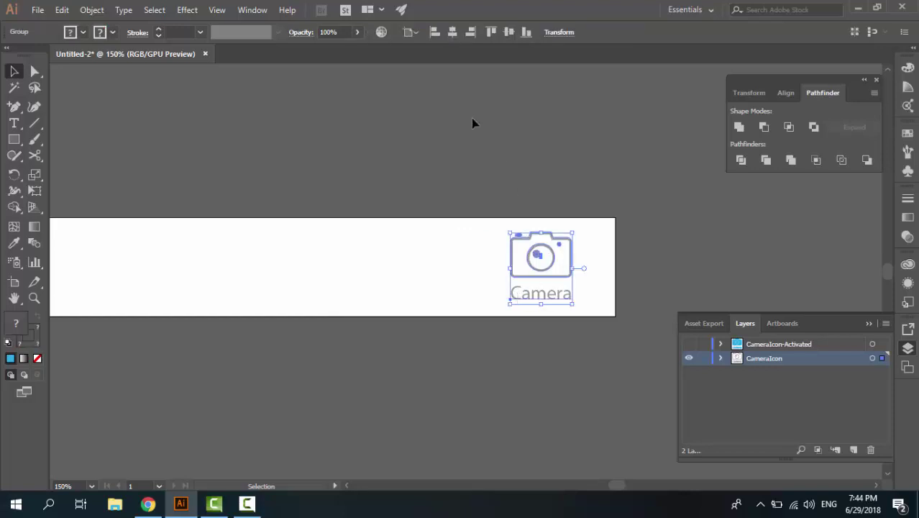
click(506, 34)
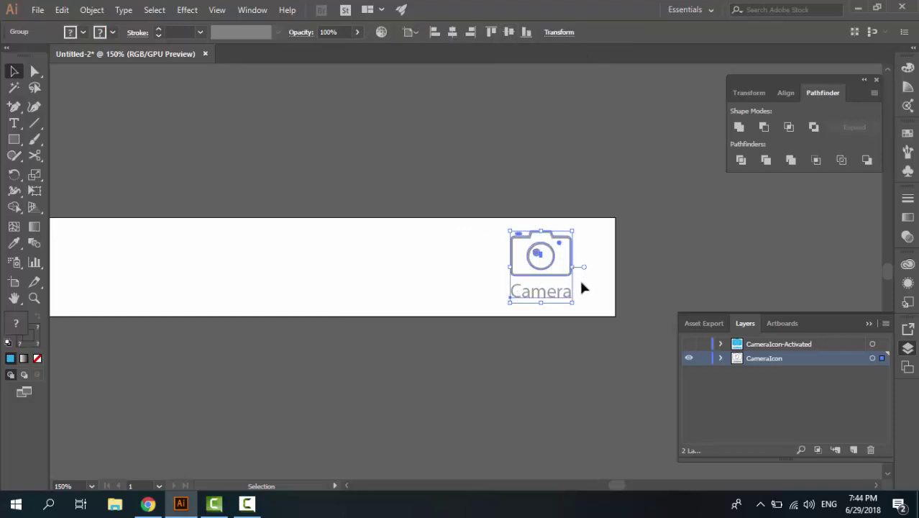
click(596, 315)
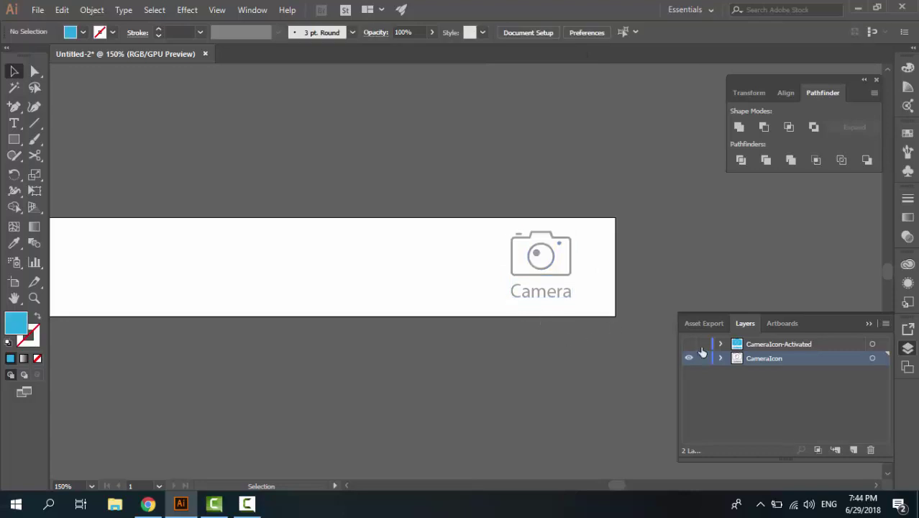
Show the CameraIcon-Activated layer and move its blue camera group beside the grey icon, vertically centered on the artboard.
click(740, 345)
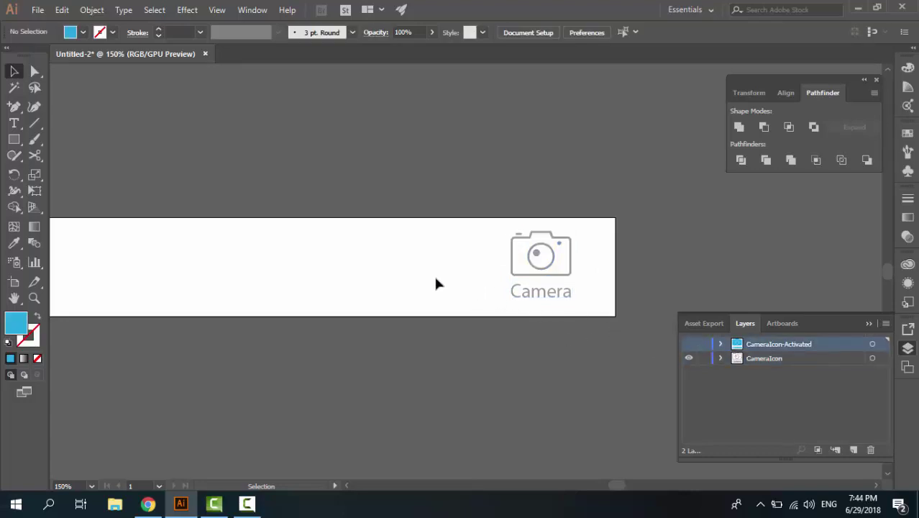
click(689, 344)
click(304, 290)
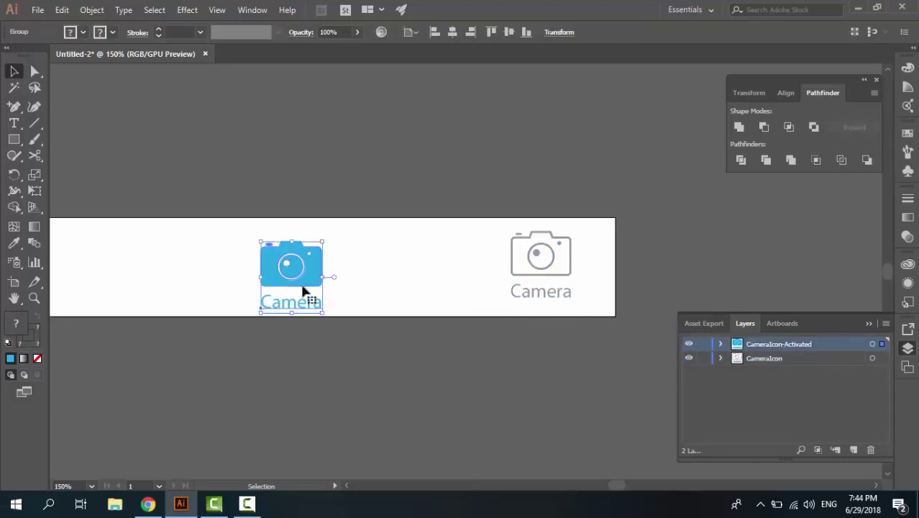
drag(303, 289, 515, 268)
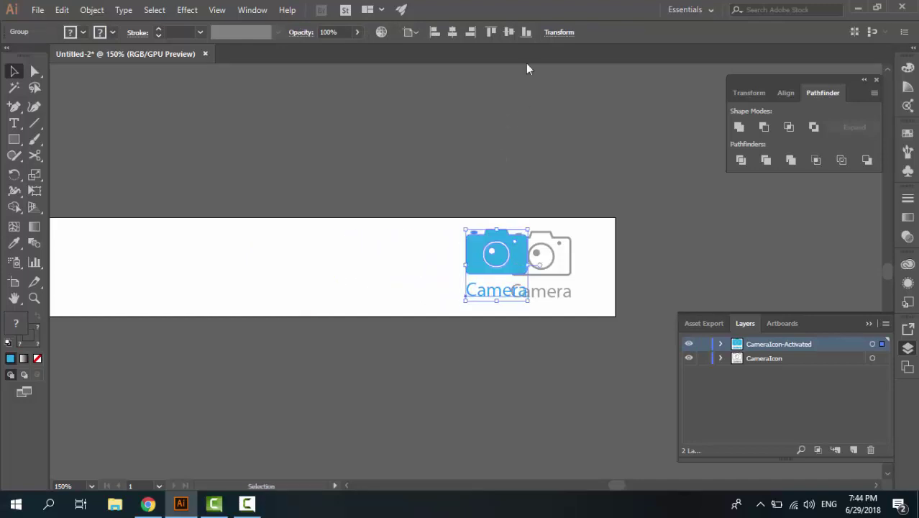
click(510, 33)
Shift the blue camera group horizontally in large increments until it covers the grey camera icon.
key(Right)
key(shift+Right)
key(shift+Right)
key(shift+Right)
key(shift+Right)
key(shift+Right)
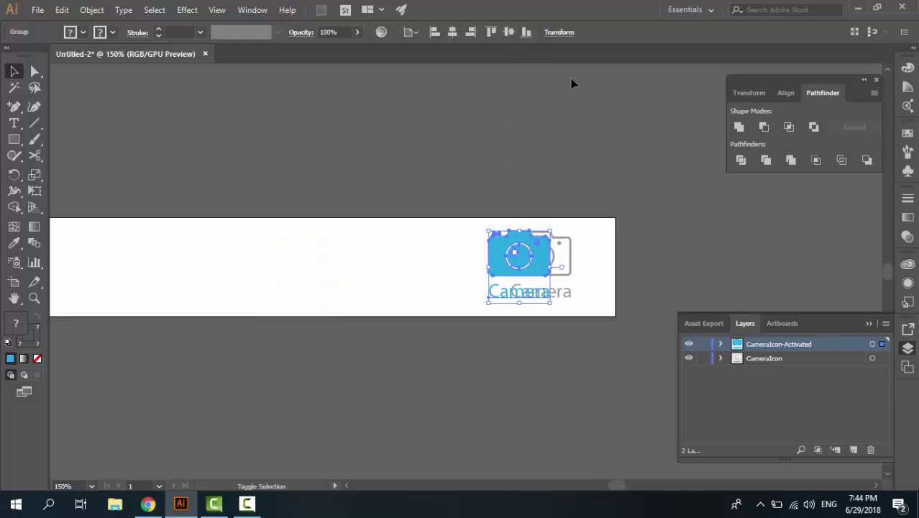
key(shift+Left)
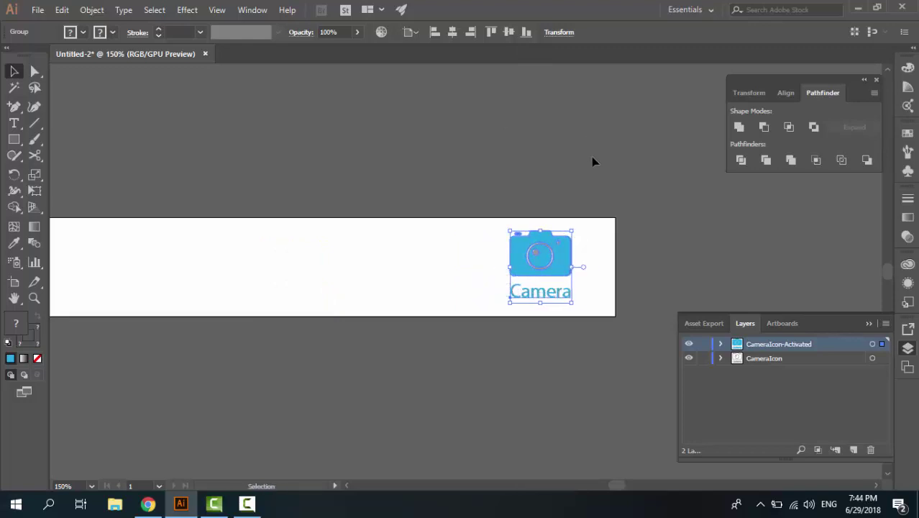
Fine-tune the blue camera group's horizontal position over the grey icon with single-increment nudges at 400% zoom.
click(590, 264)
click(570, 264)
key(ctrl+=)
key(ctrl+=)
key(ctrl+=)
key(Right)
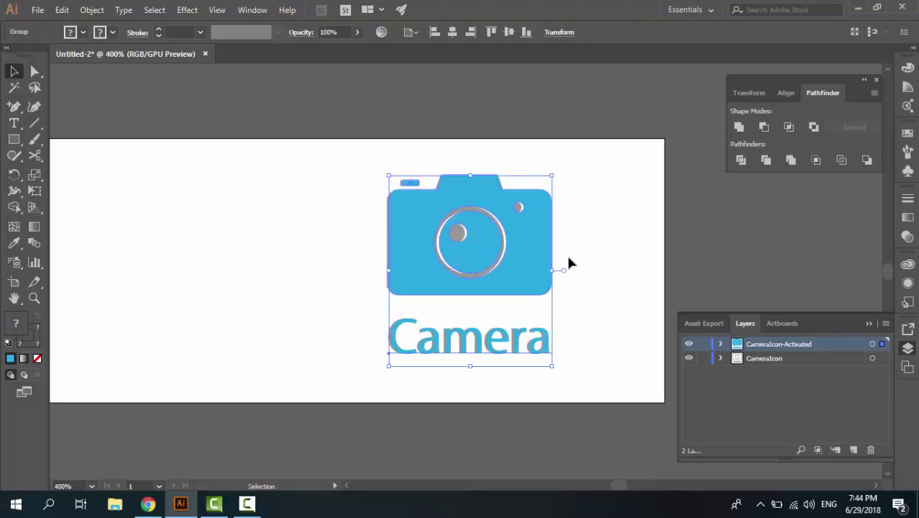
key(Left)
key(Right)
key(Left)
key(a)
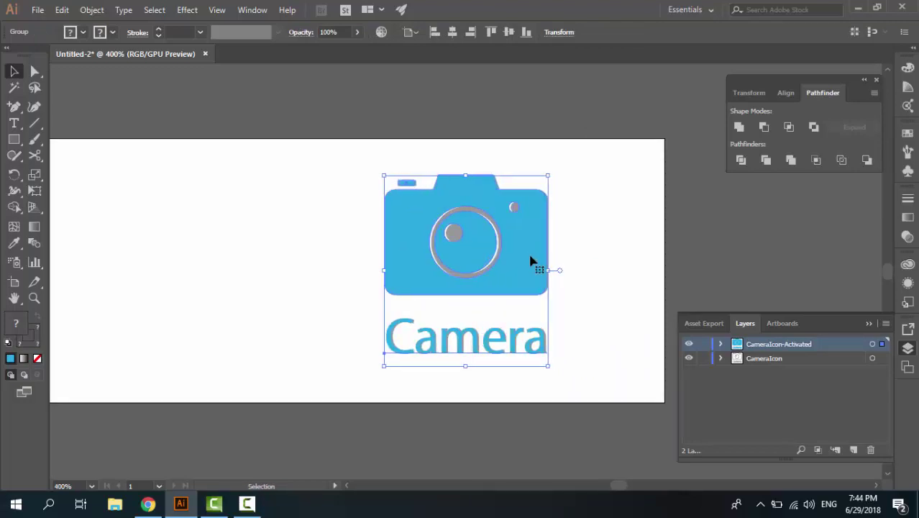
click(528, 261)
key(Right)
key(Left)
key(v)
key(Right)
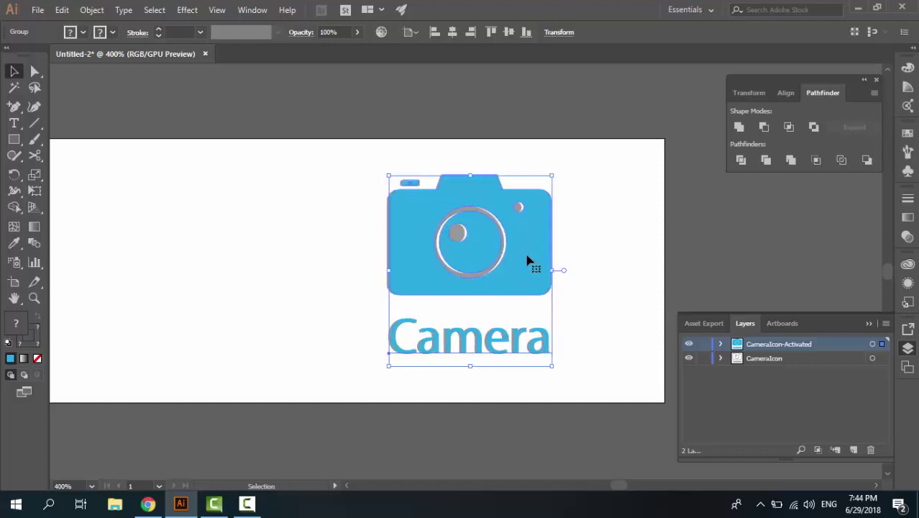
Toggle the visibility of both icon layers to compare their alignment, ending with CameraIcon and CameraIcon-Activated both shown.
click(687, 347)
click(687, 358)
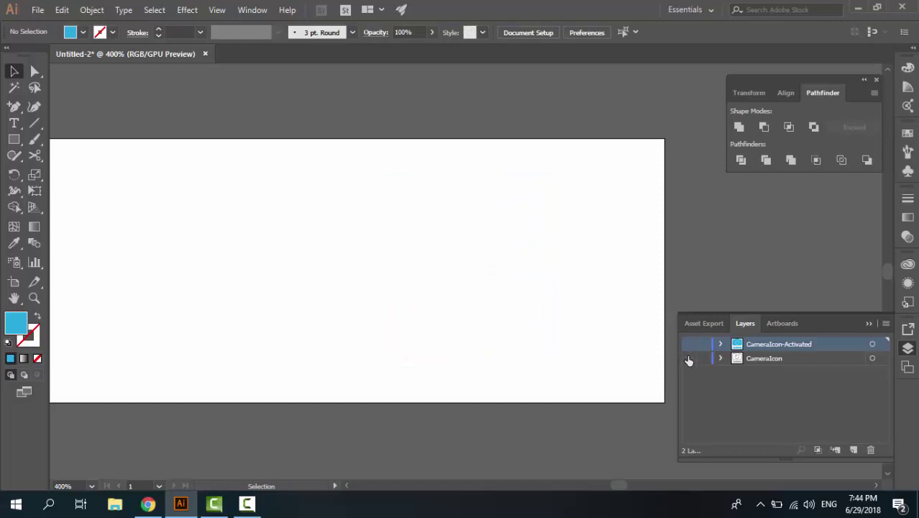
click(688, 358)
click(688, 344)
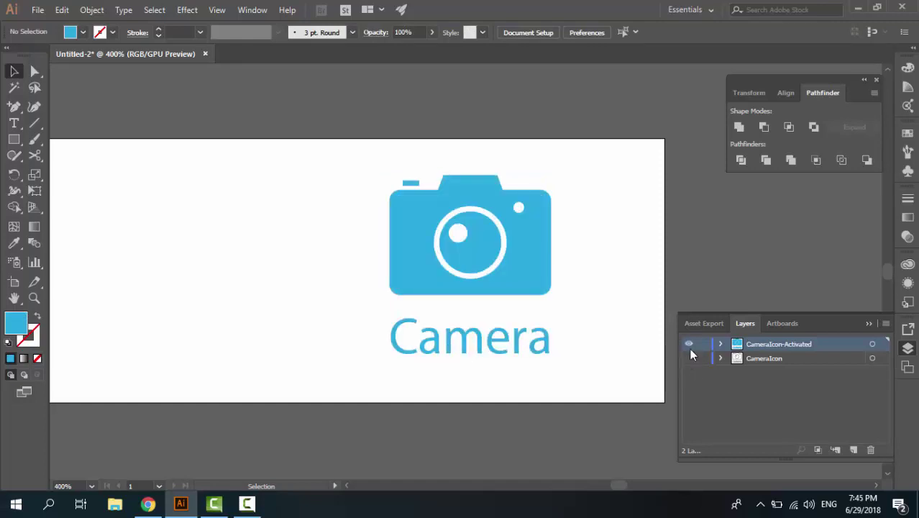
drag(688, 344, 688, 358)
click(688, 359)
click(688, 344)
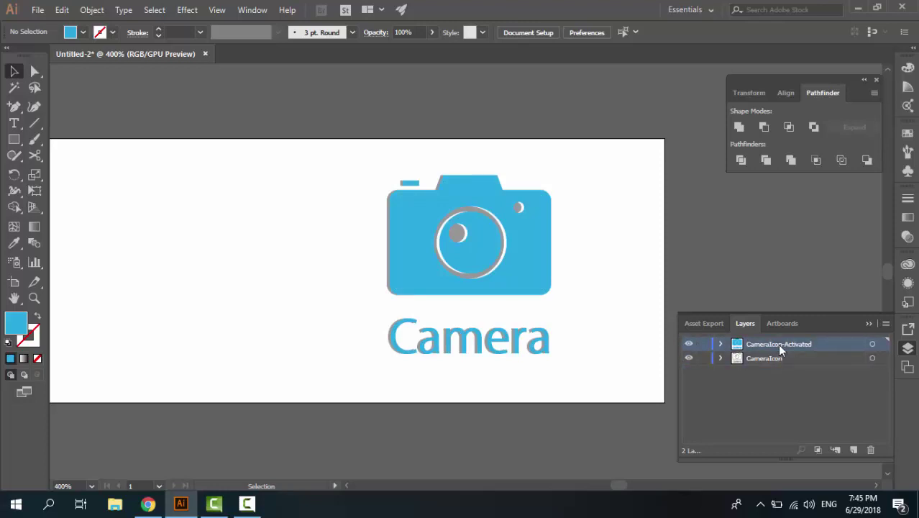
Compare the Transform position and size values of the grey and blue camera groups, showing one layer at a time.
click(750, 94)
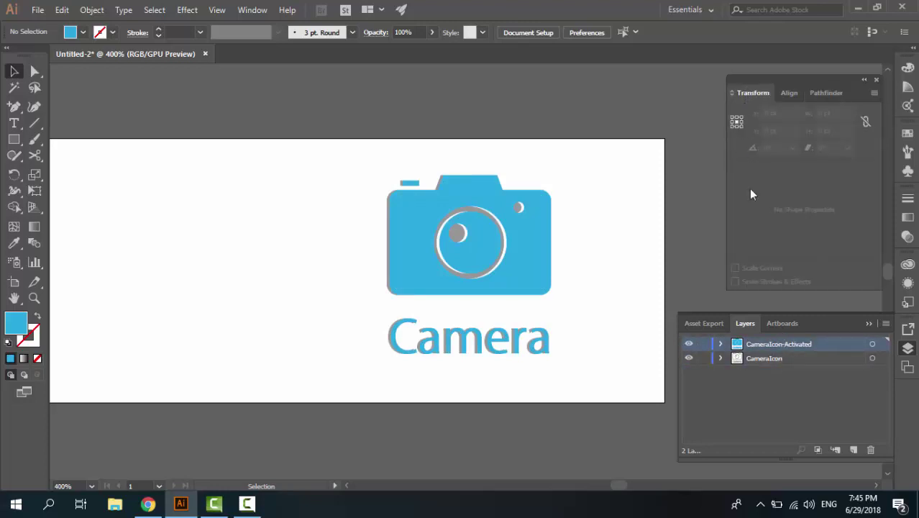
click(755, 360)
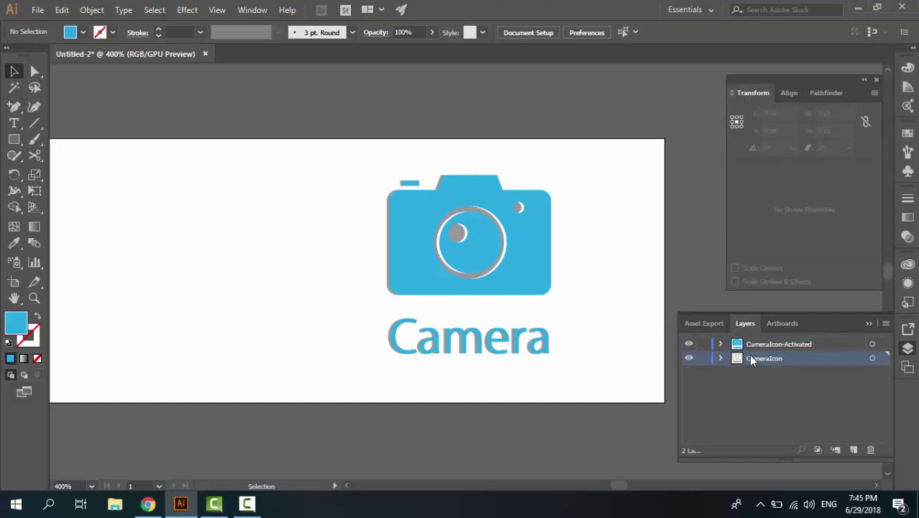
click(544, 259)
click(689, 344)
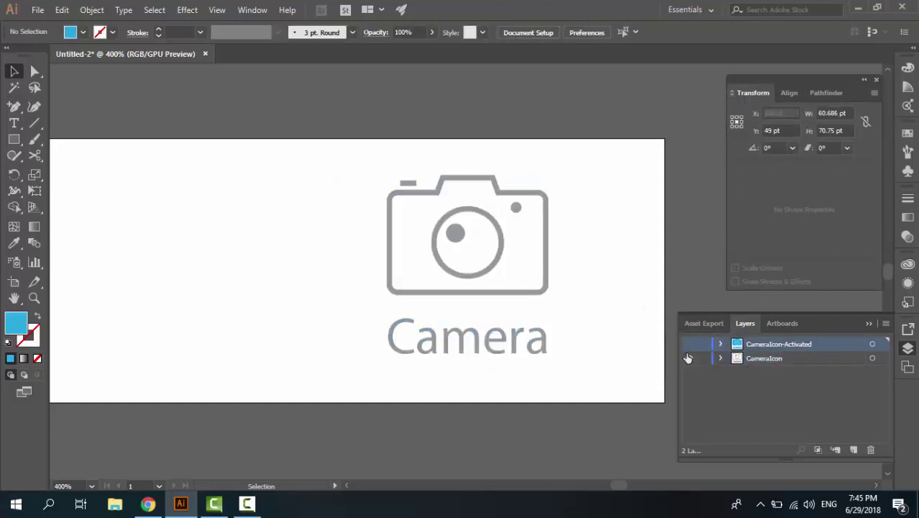
click(754, 359)
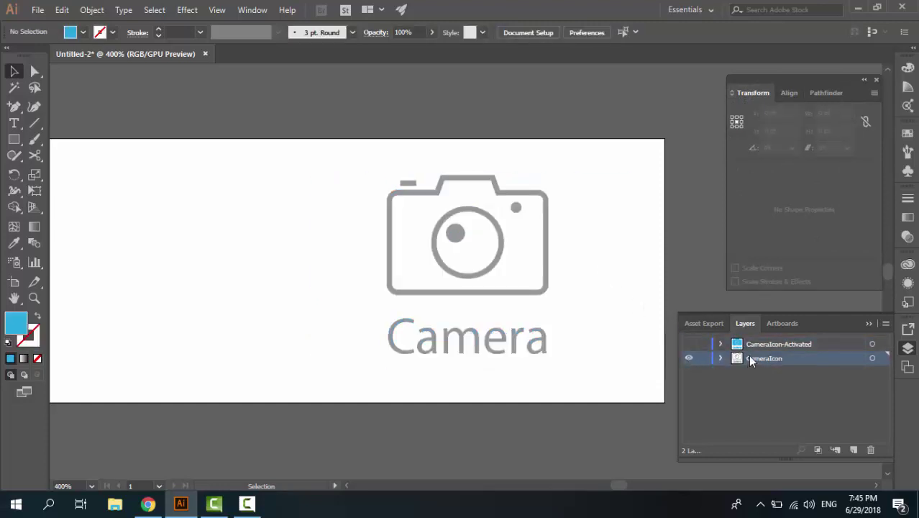
click(539, 295)
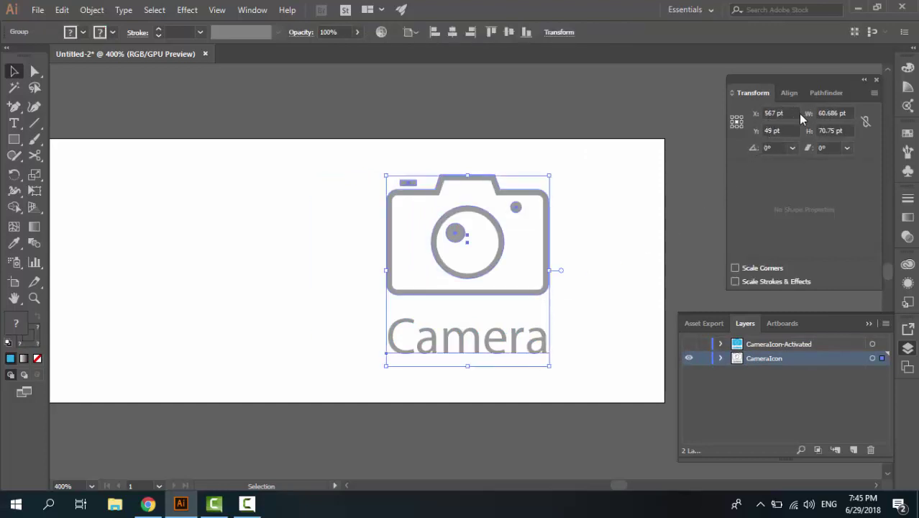
click(749, 348)
click(703, 344)
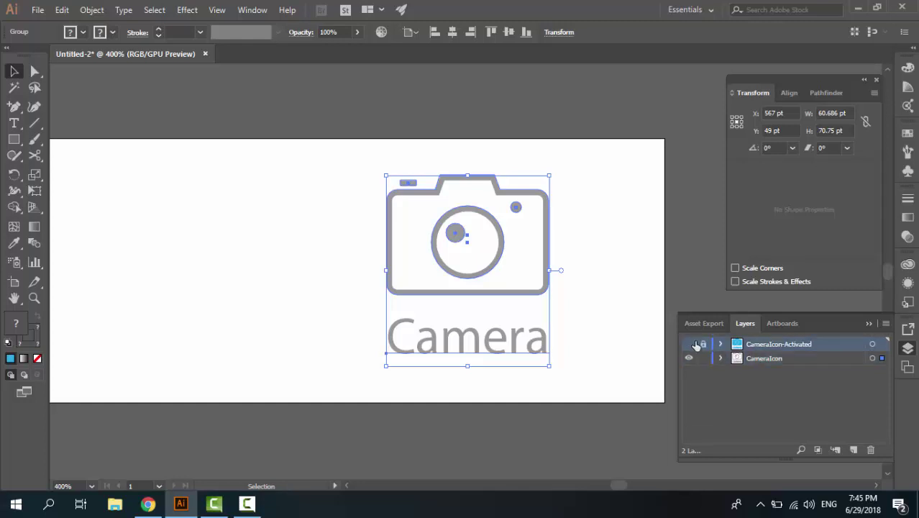
click(689, 345)
click(689, 359)
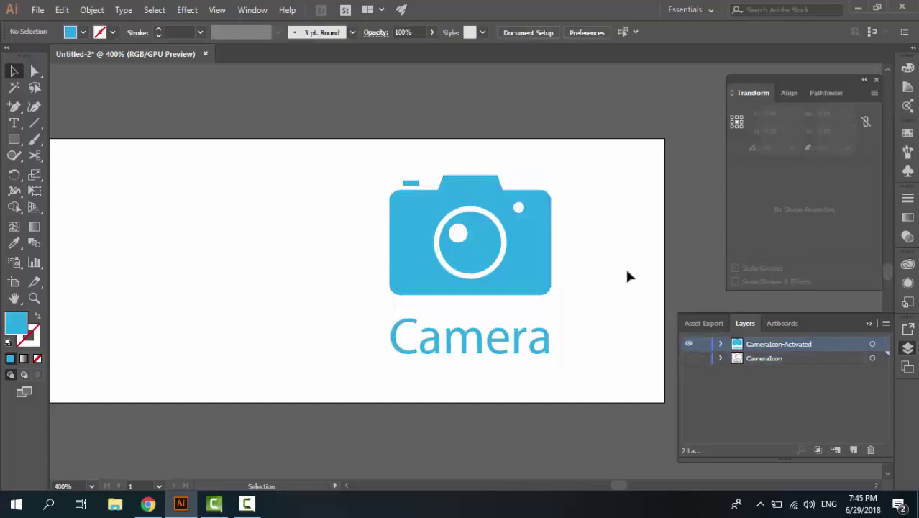
click(538, 256)
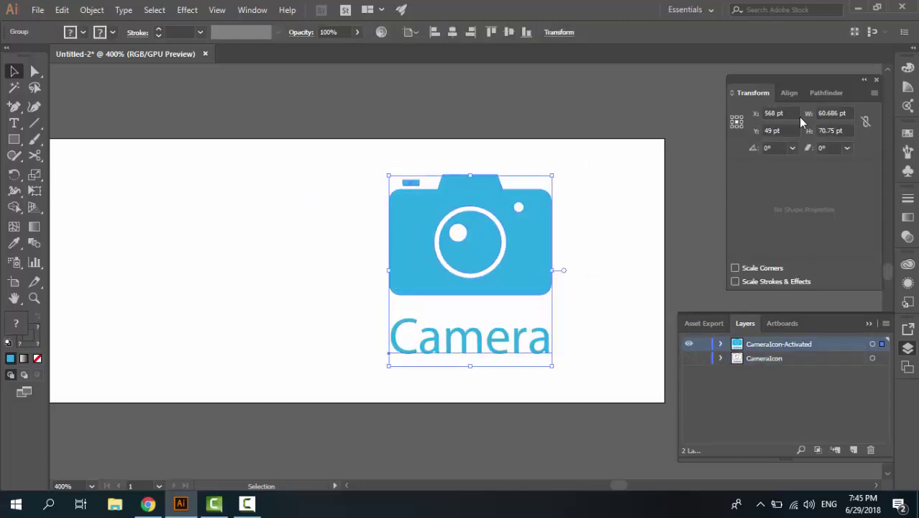
Show only the CameraIcon layer and check the grey camera group's position and size values in Transform.
click(760, 360)
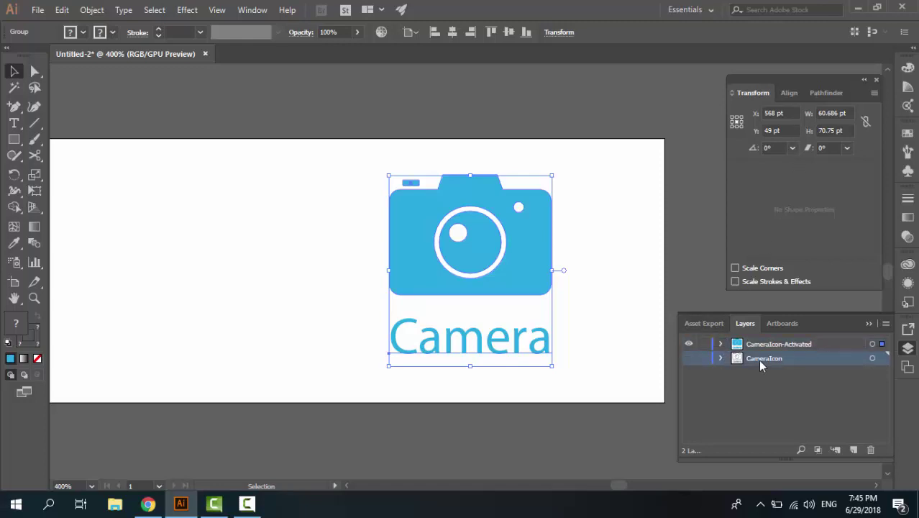
click(689, 358)
click(689, 344)
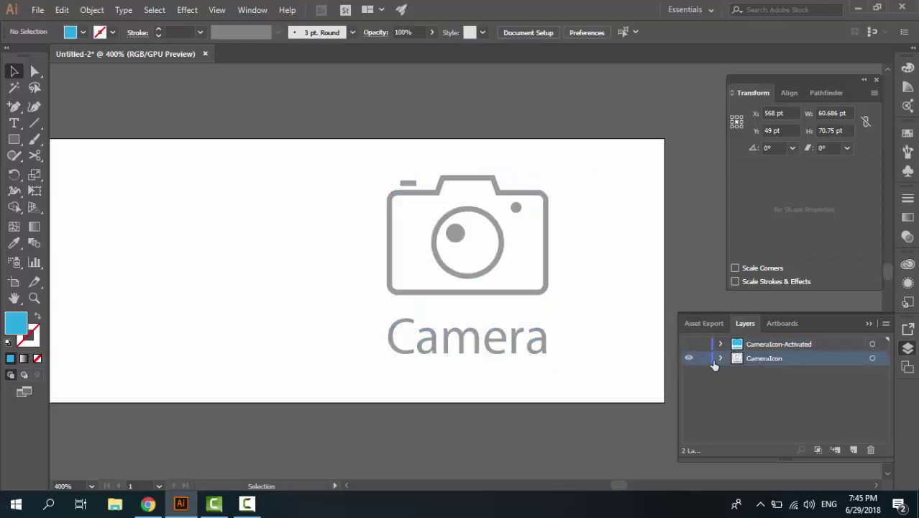
click(526, 296)
click(833, 113)
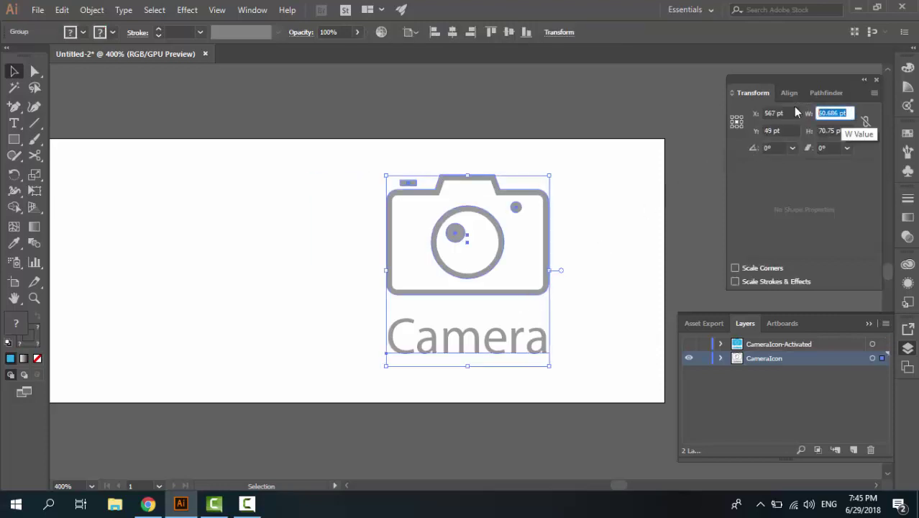
click(771, 131)
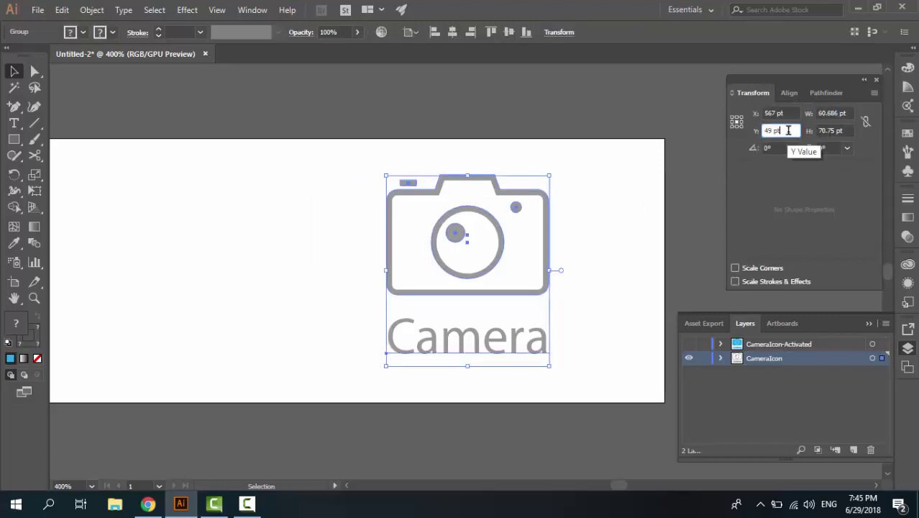
double_click(771, 130)
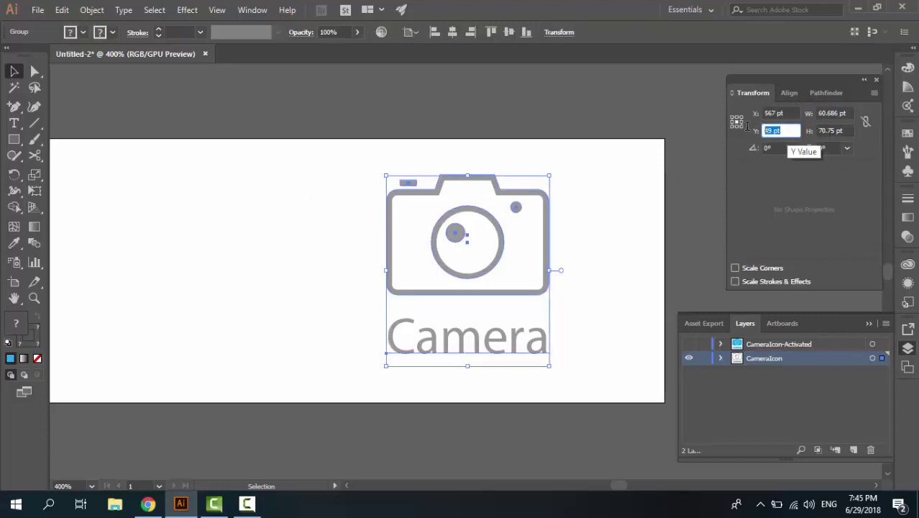
Show the CameraIcon-Activated layer again and compare the X and Y positions of the blue and grey camera groups.
click(777, 345)
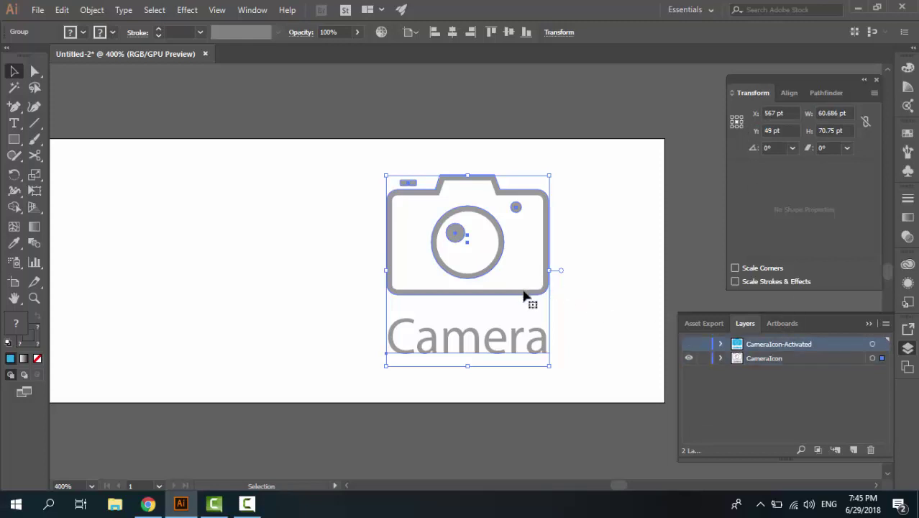
click(688, 344)
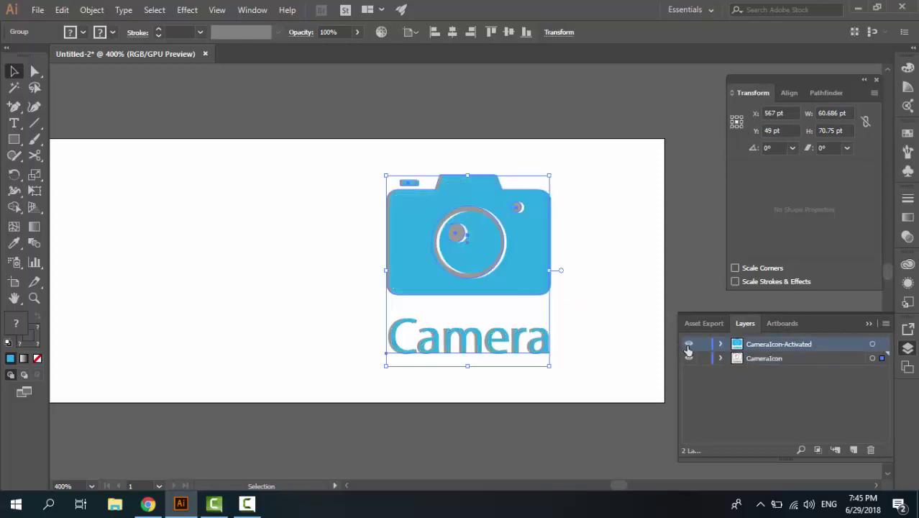
click(532, 262)
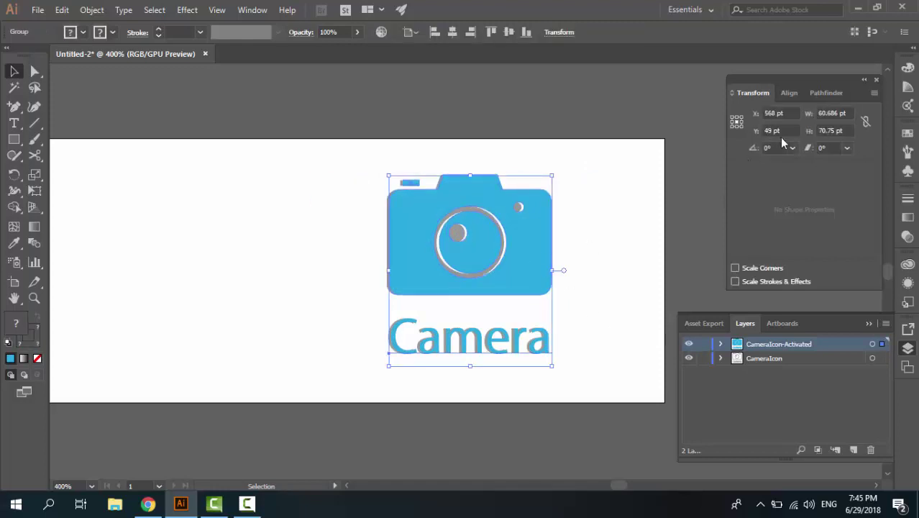
click(755, 359)
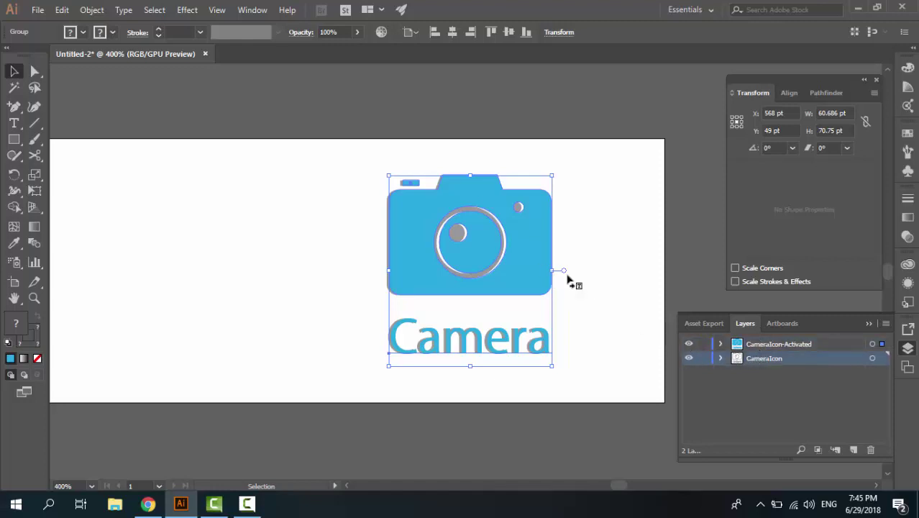
key(Left)
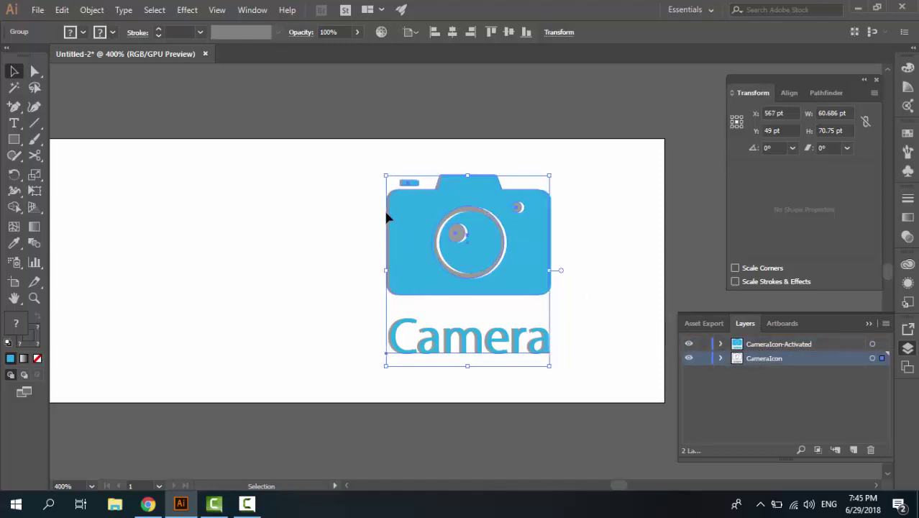
Set the blue camera group's X position to 567 pt to match the grey camera group.
click(392, 214)
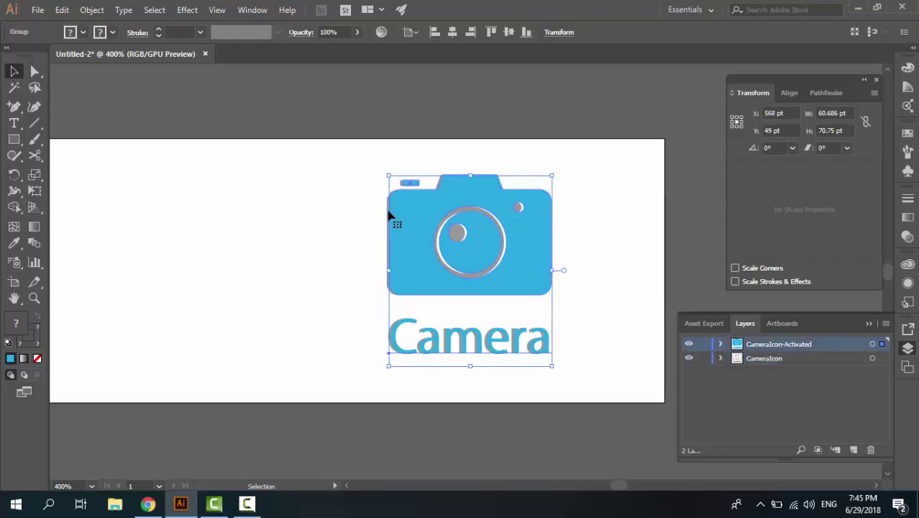
click(774, 113)
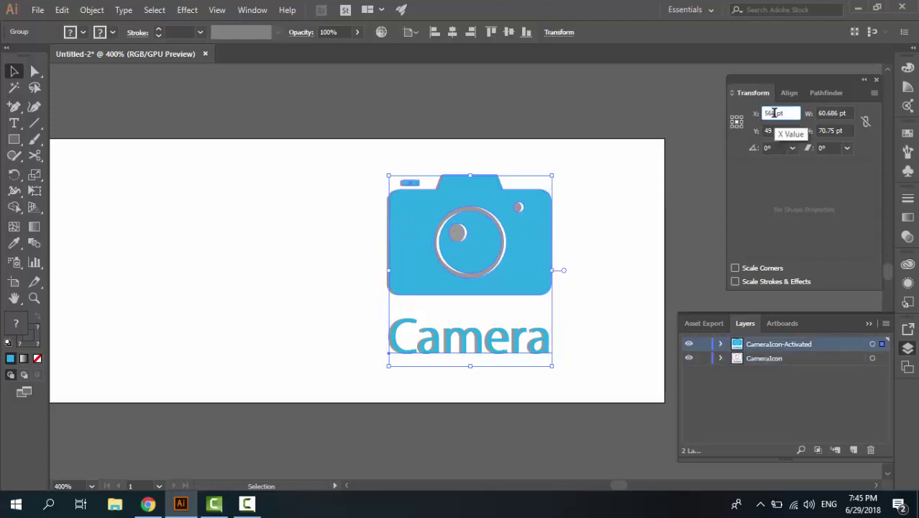
key(BackSpace)
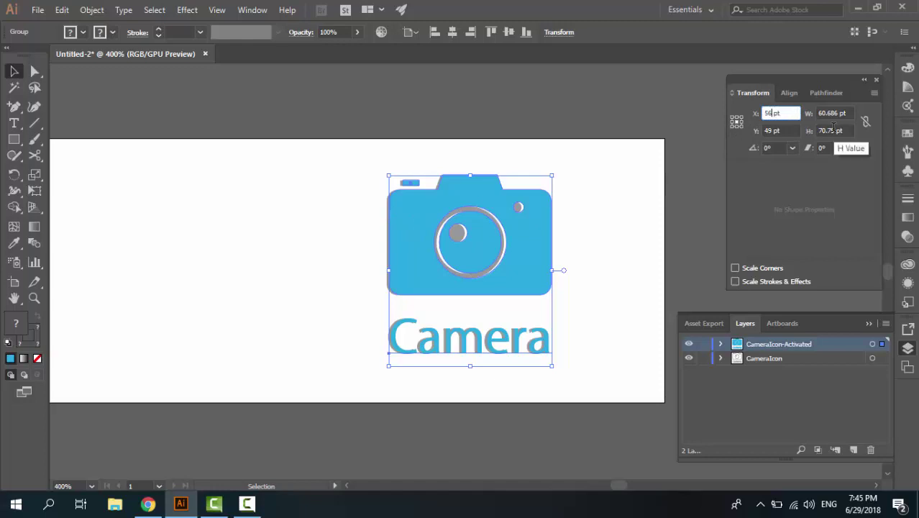
key(Return)
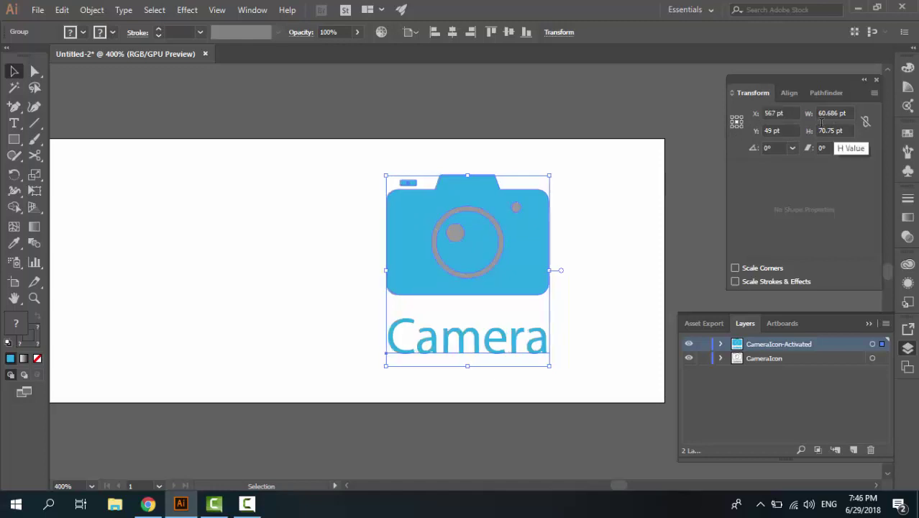
Deselect the artwork and alternate the visibility of the two icon layers to check their overlap, ending with both shown.
click(613, 218)
click(689, 358)
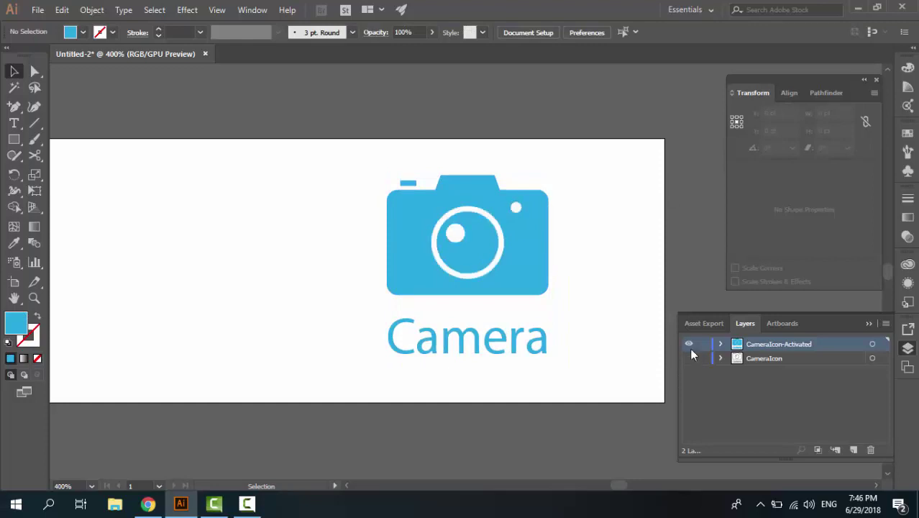
click(689, 345)
click(690, 359)
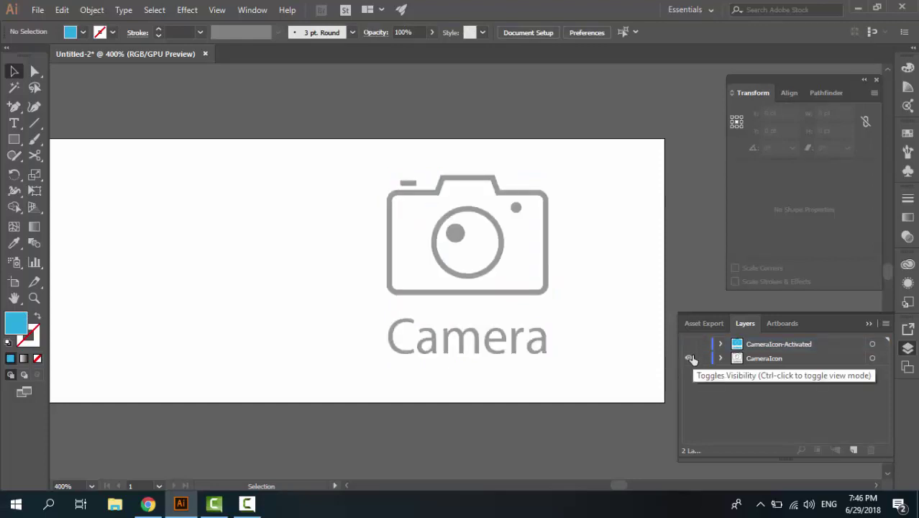
click(689, 345)
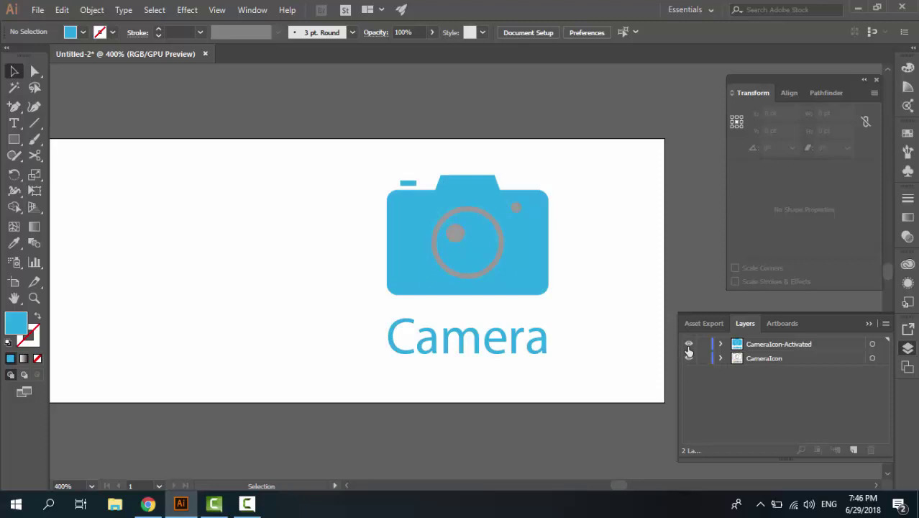
click(688, 347)
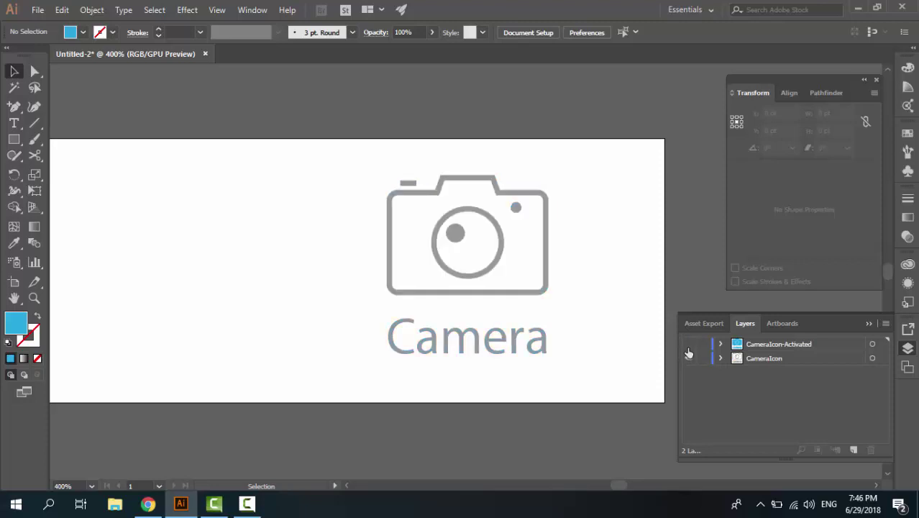
click(689, 344)
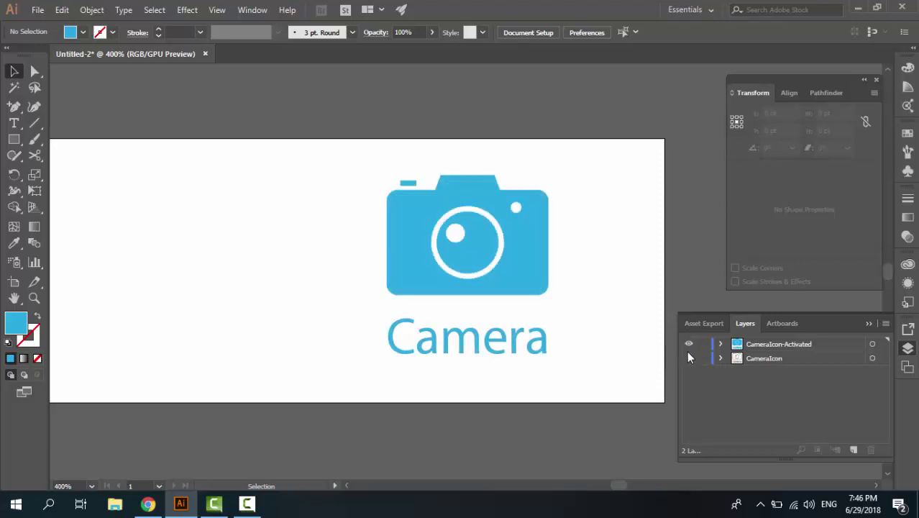
click(690, 345)
click(689, 358)
click(689, 345)
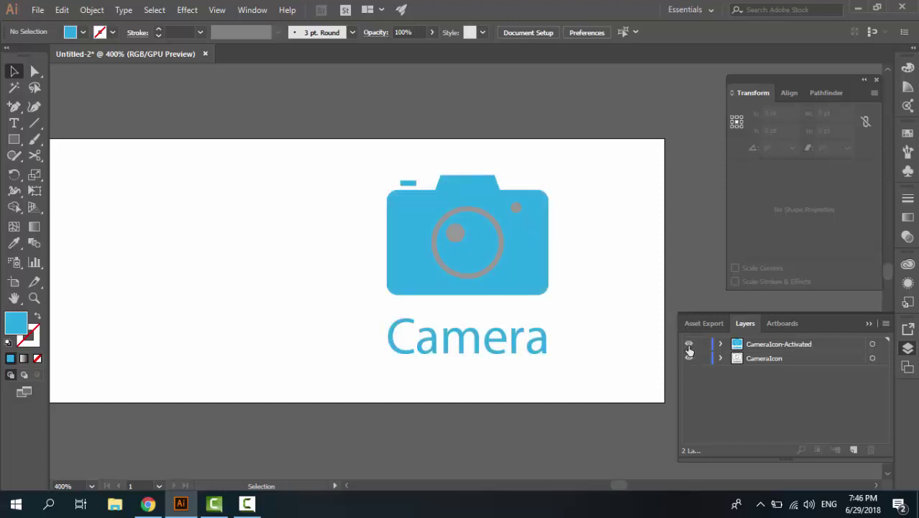